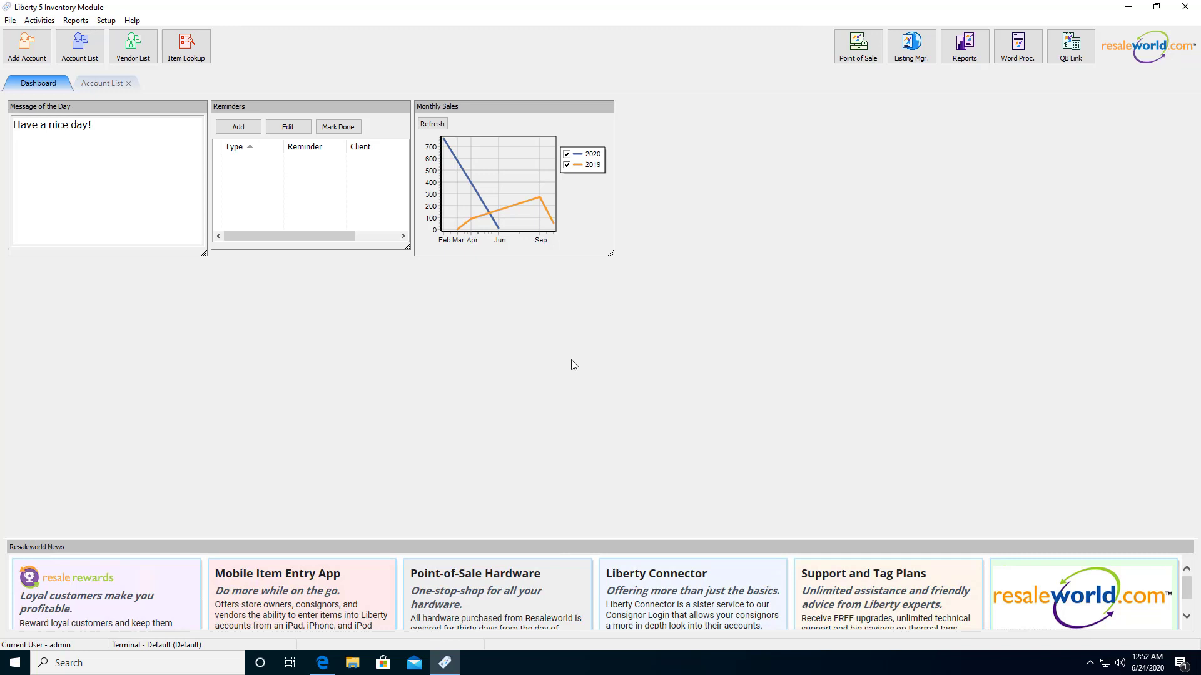
- Switch to Liberty Listing Manager and open the Storefront Settings in its options as the admin user
click(921, 55)
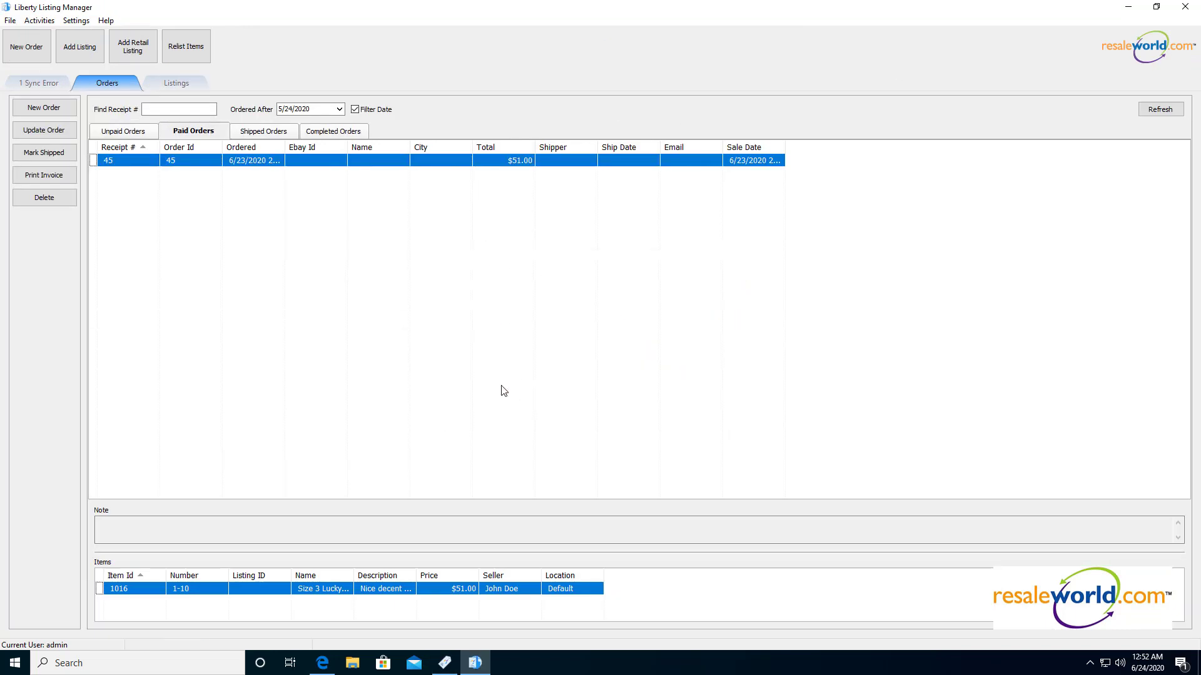
click(86, 22)
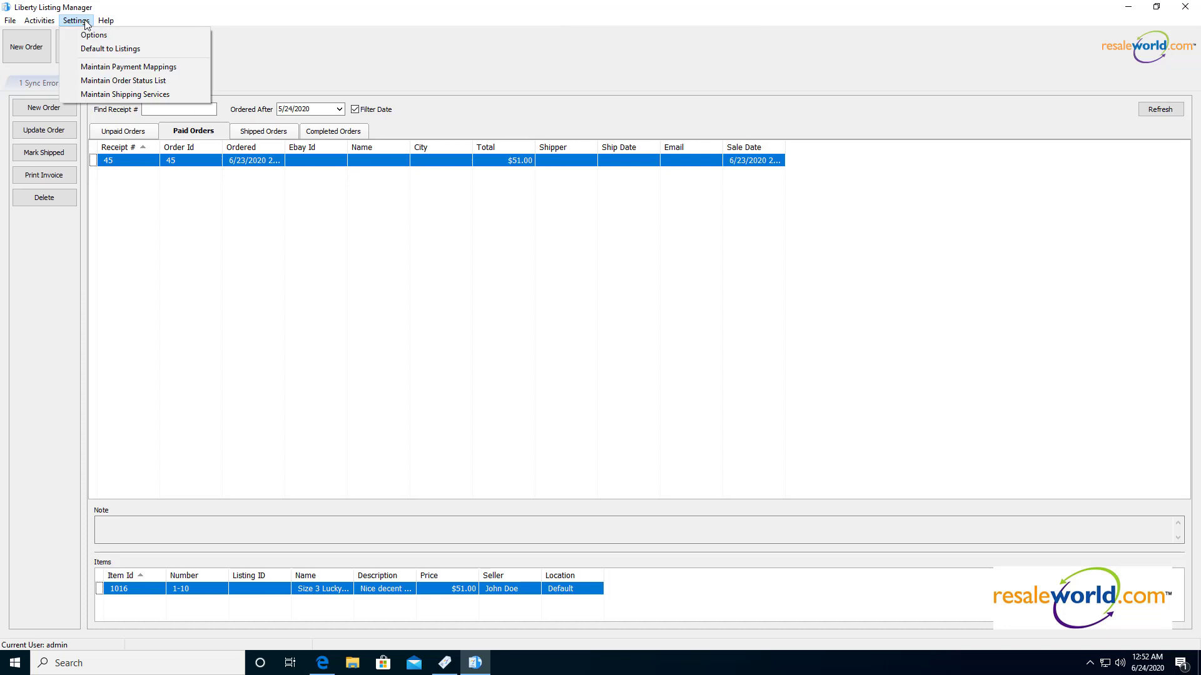
click(130, 37)
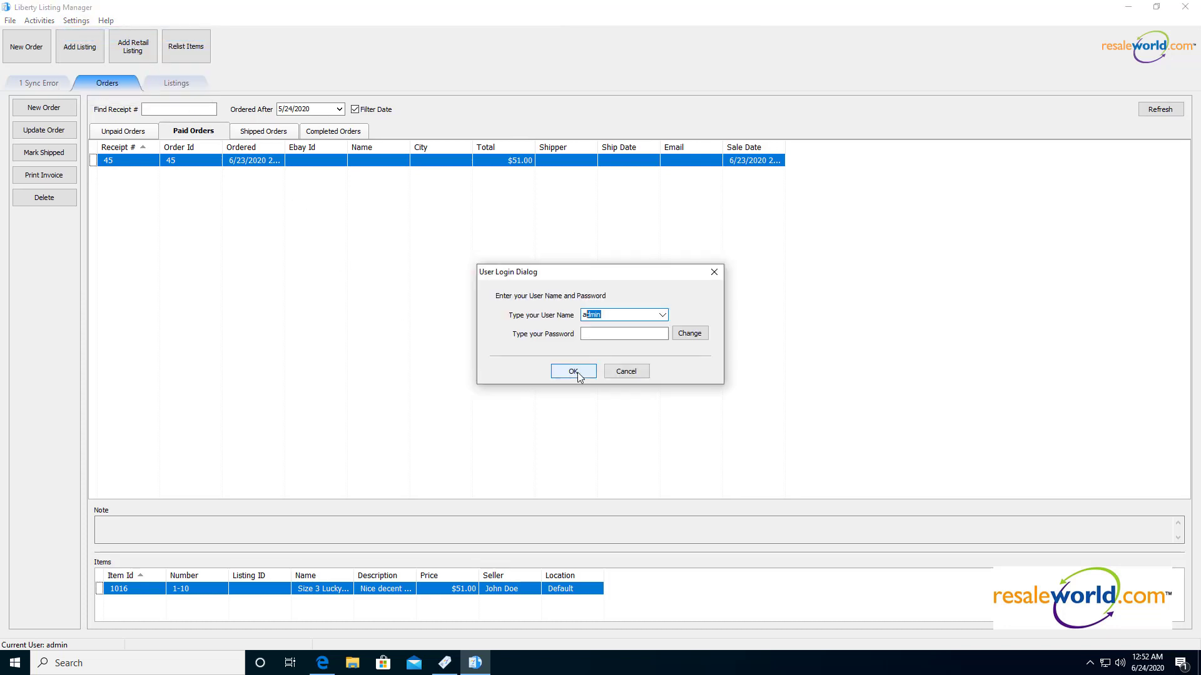
click(572, 371)
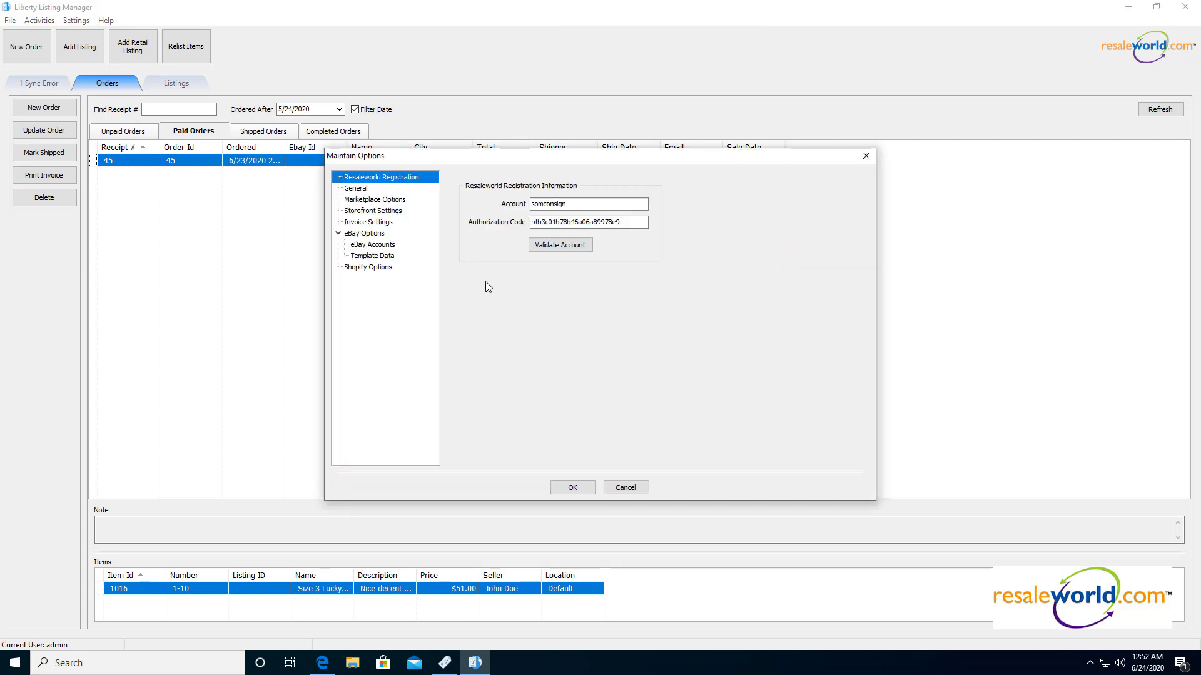
click(379, 214)
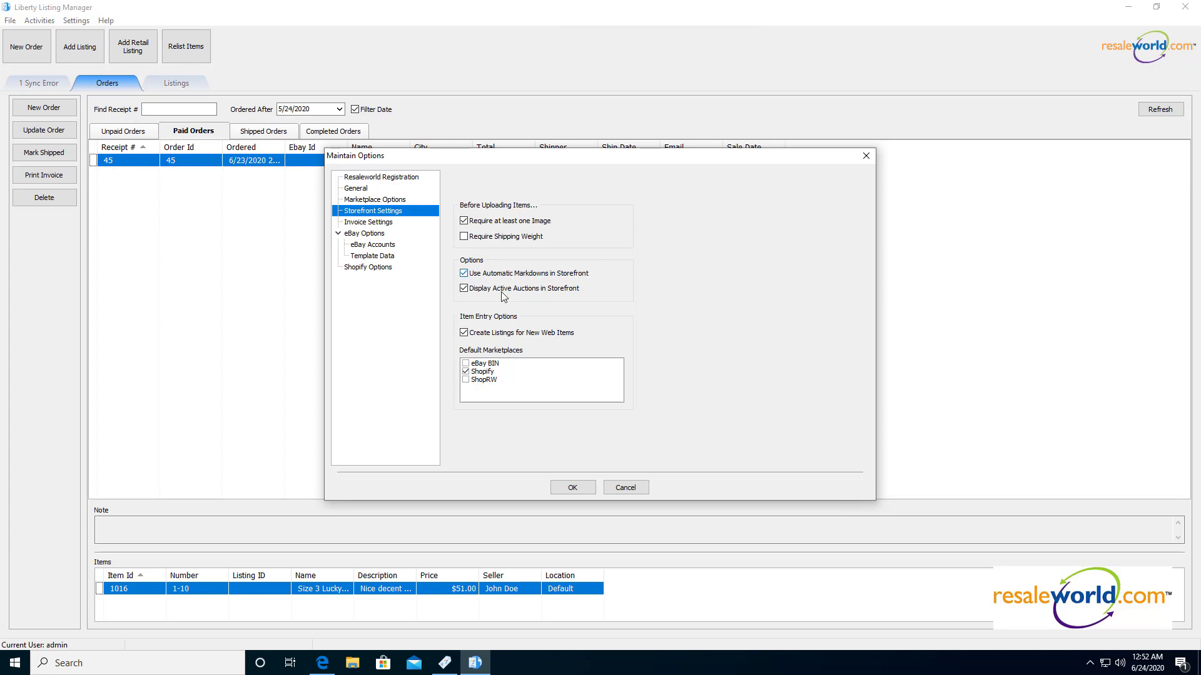
- Turn off creating listings for new web items, deselect Shopify as a default marketplace, and save the options
click(514, 335)
click(482, 372)
click(466, 371)
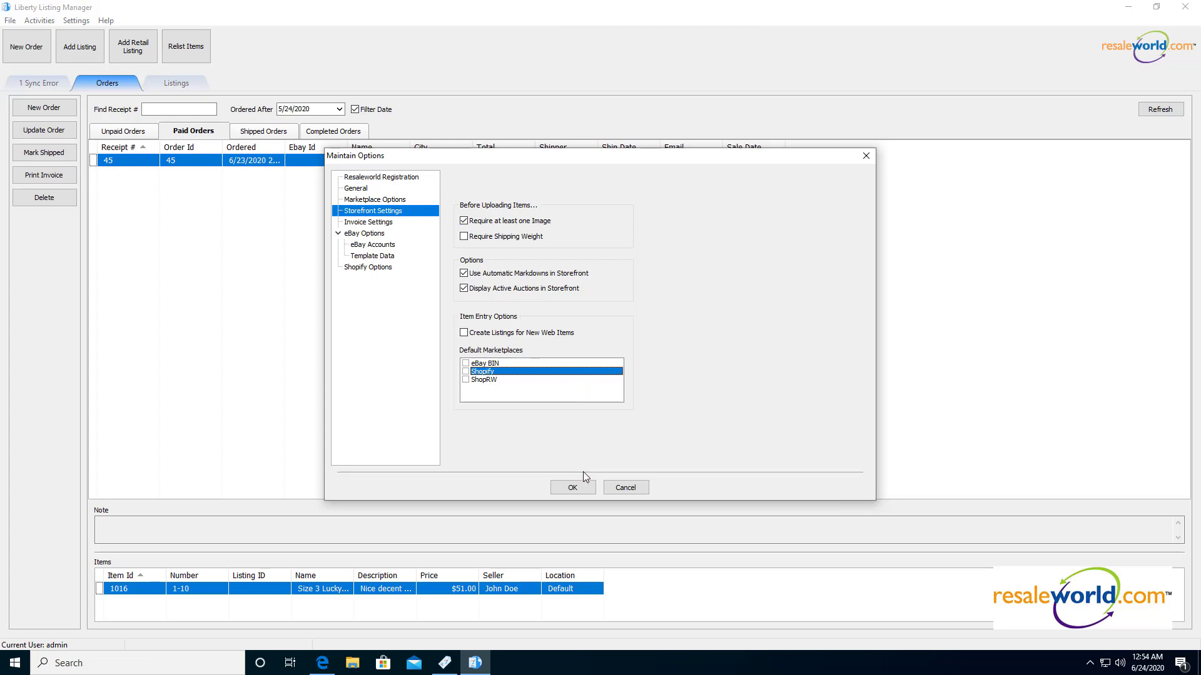
click(573, 489)
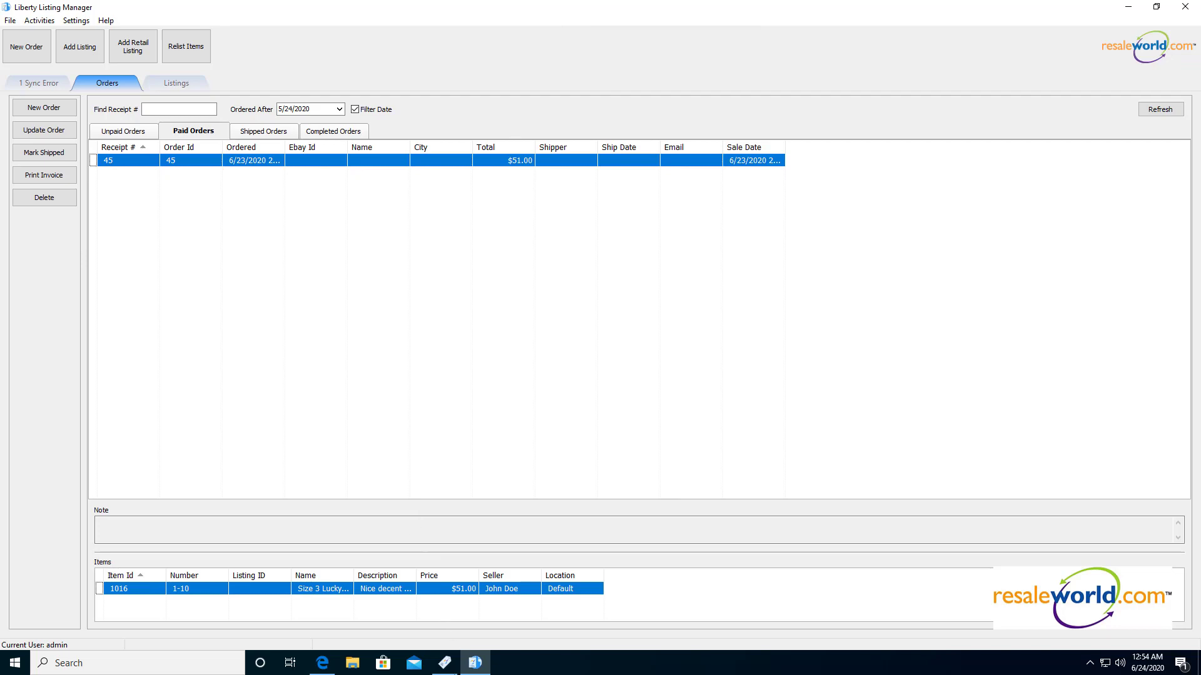
- Switch to the Liberty 5 Inventory Module and start adding inventory to the first client account in the list
click(445, 663)
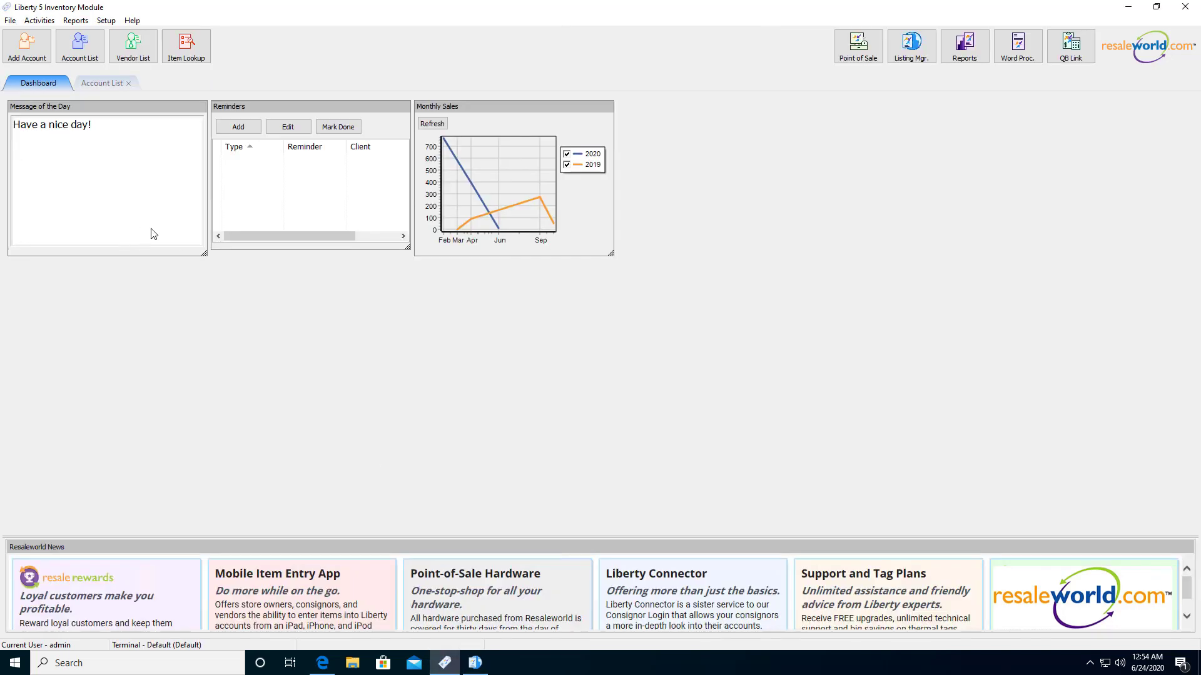
click(77, 53)
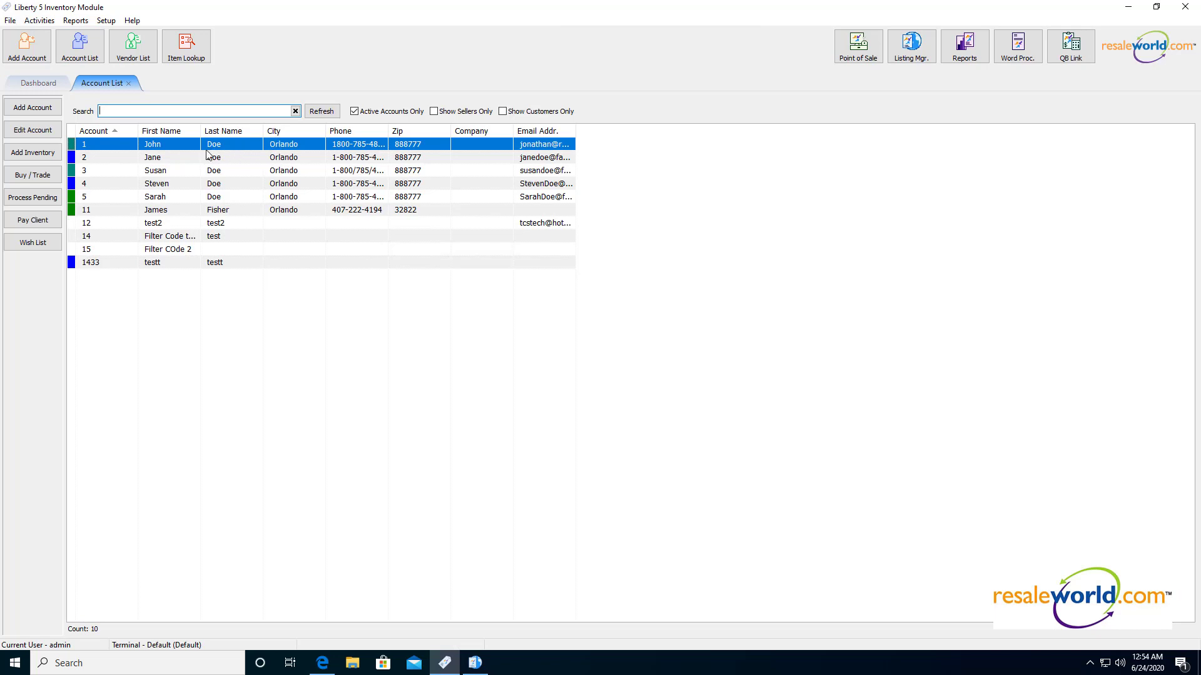
double_click(242, 150)
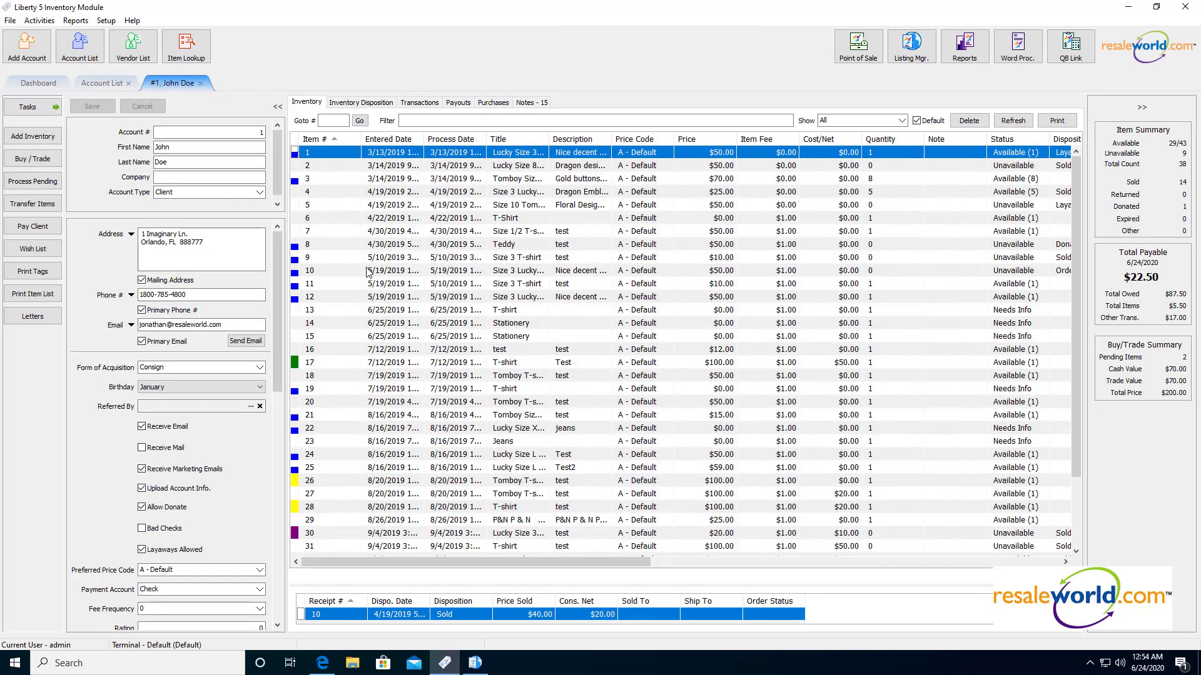
click(13, 138)
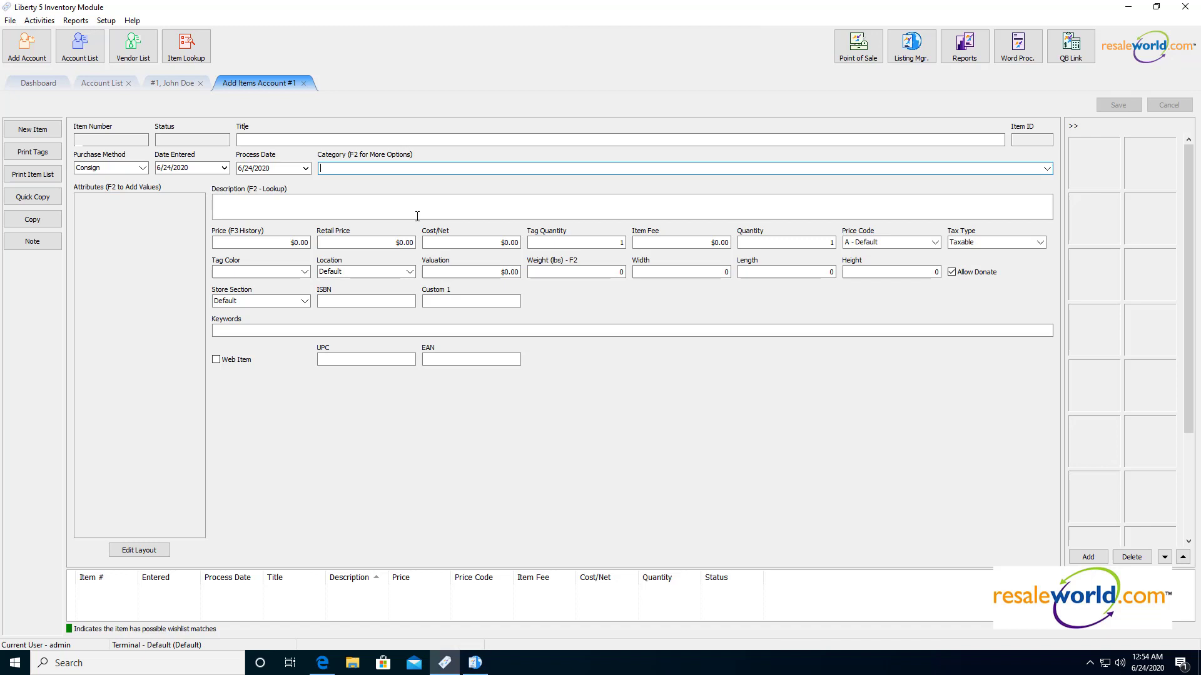
- Set the new item's category to Jacket - Tops - Women's Apparel, with brand Lucky, size L and color Black
text(jacket)
key(Tab)
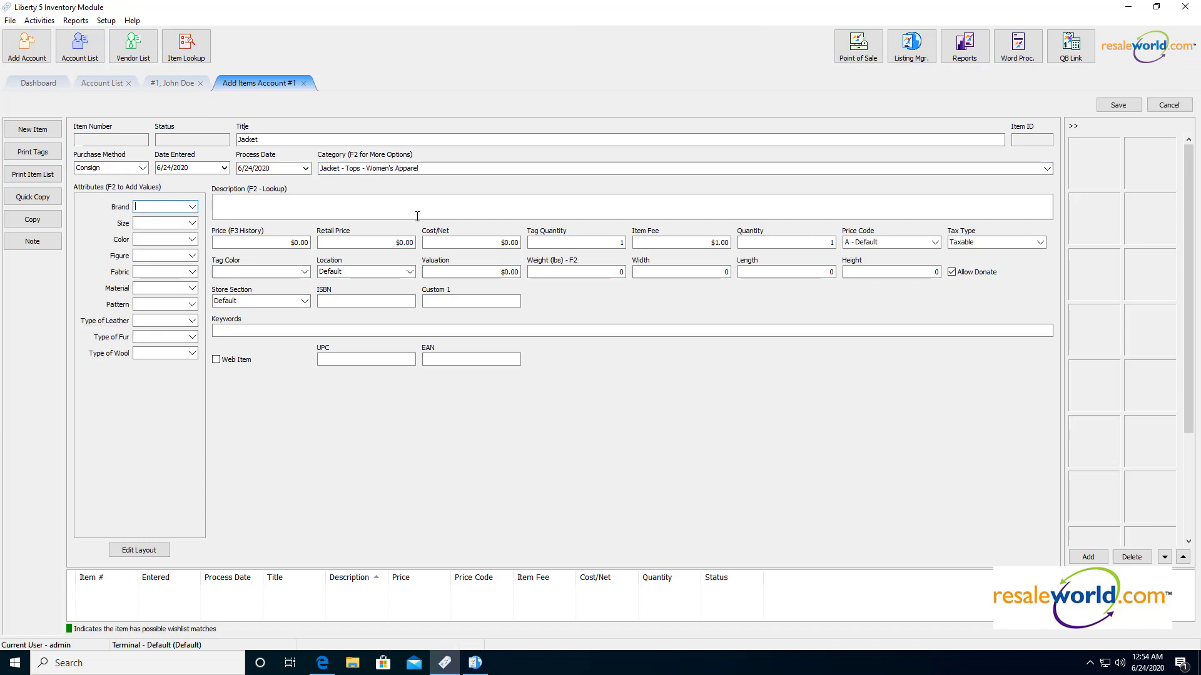
text(Lucky)
key(Tab)
text(L)
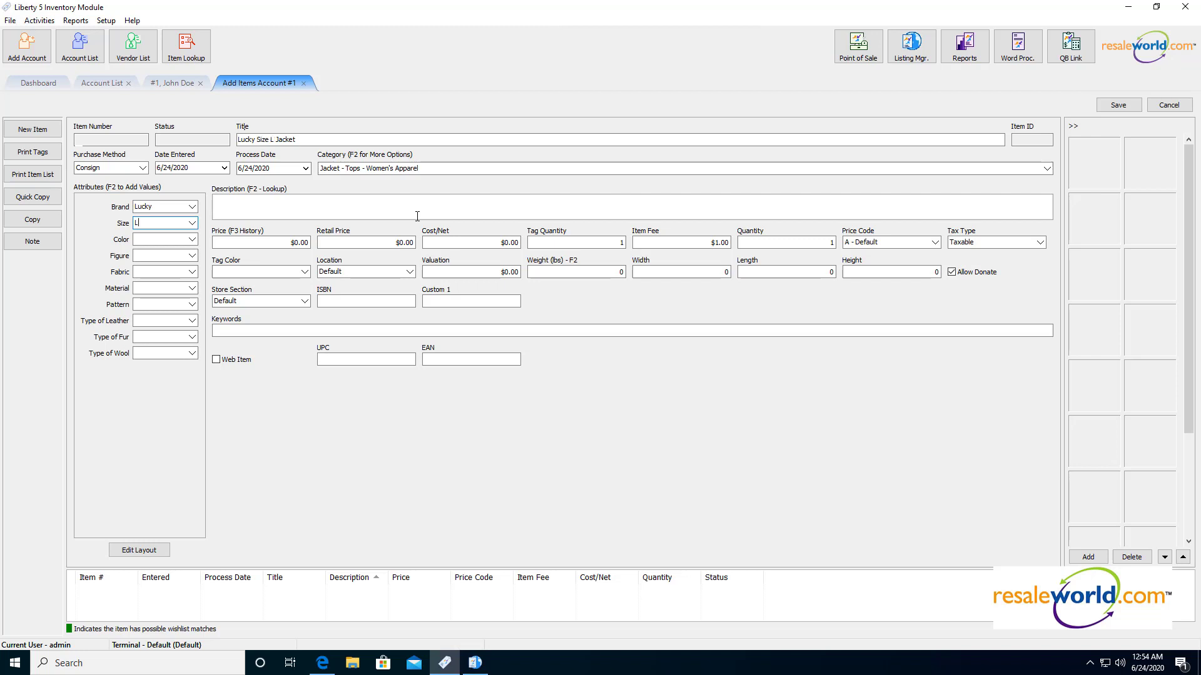
key(Tab)
text(Black)
key(Tab)
- Enter the item description "There are additional buttons included inside of the jacket."
text(There)
text( are )
text(buttons)
key(BackSpace)
key(BackSpace)
key(BackSpace)
key(BackSpace)
key(BackSpace)
key(BackSpace)
key(BackSpace)
key(BackSpace)
key(BackSpace)
text(e additional)
text(ttons inclu)
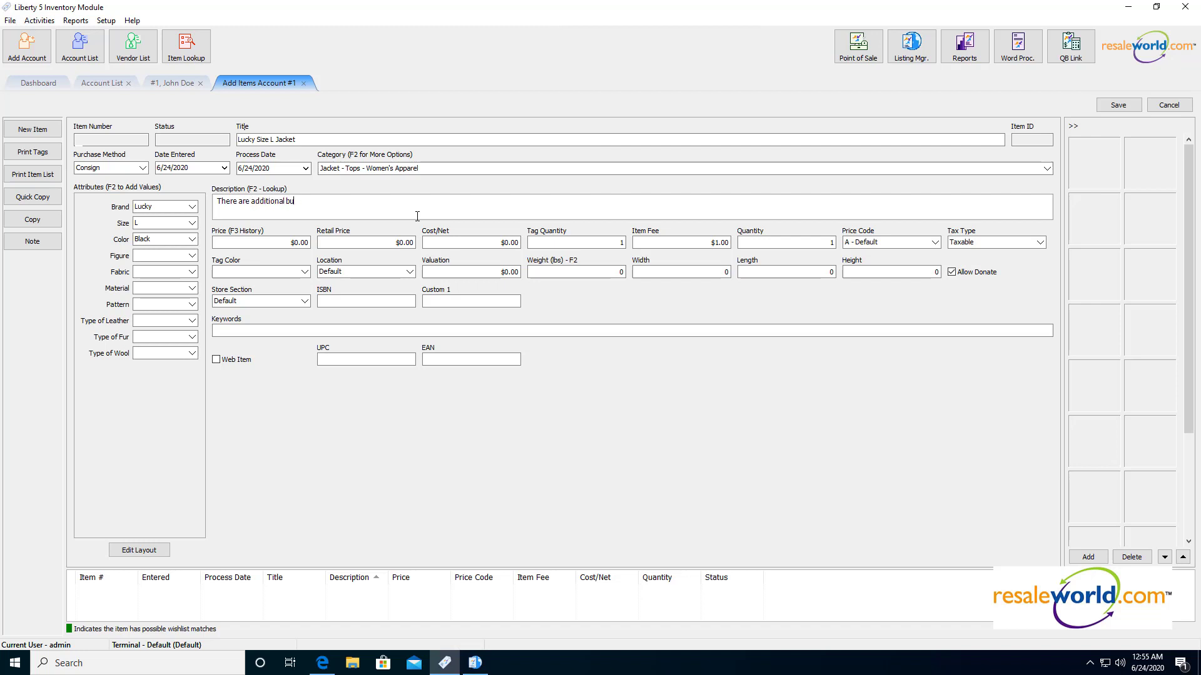
text(ded inside of the jacket.)
key(Tab)
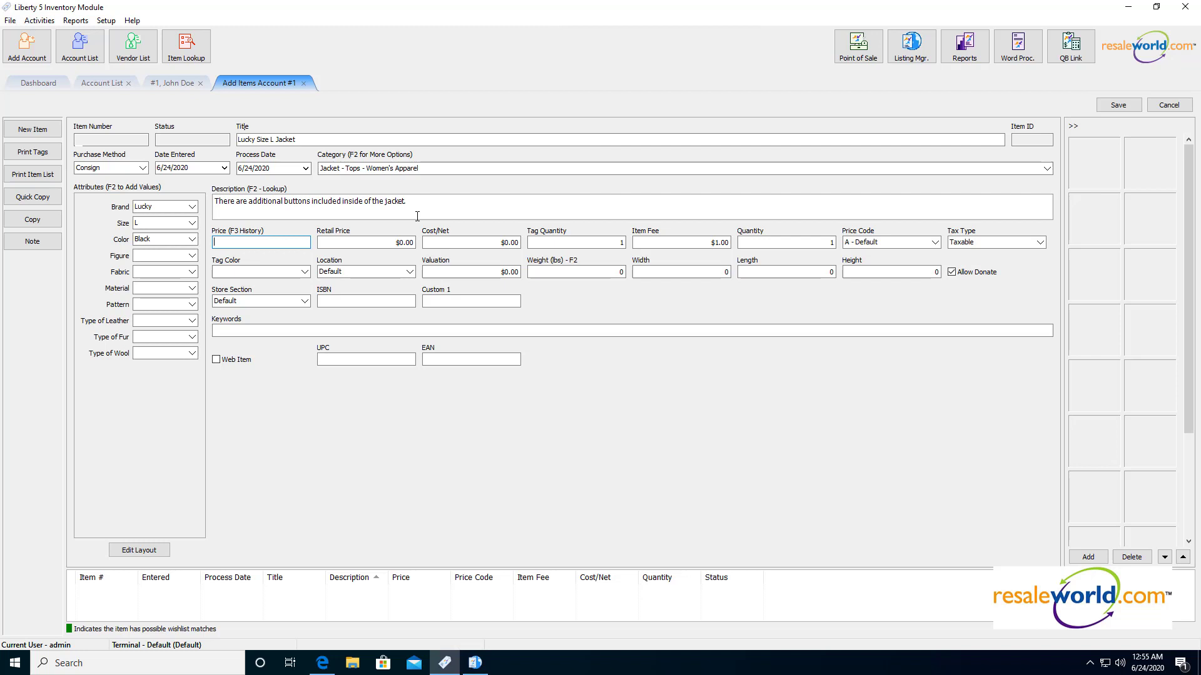
- Price the jacket at $50.00 with a $75.00 retail price, mark it as a web item, and save it
text(50.00)
key(Tab)
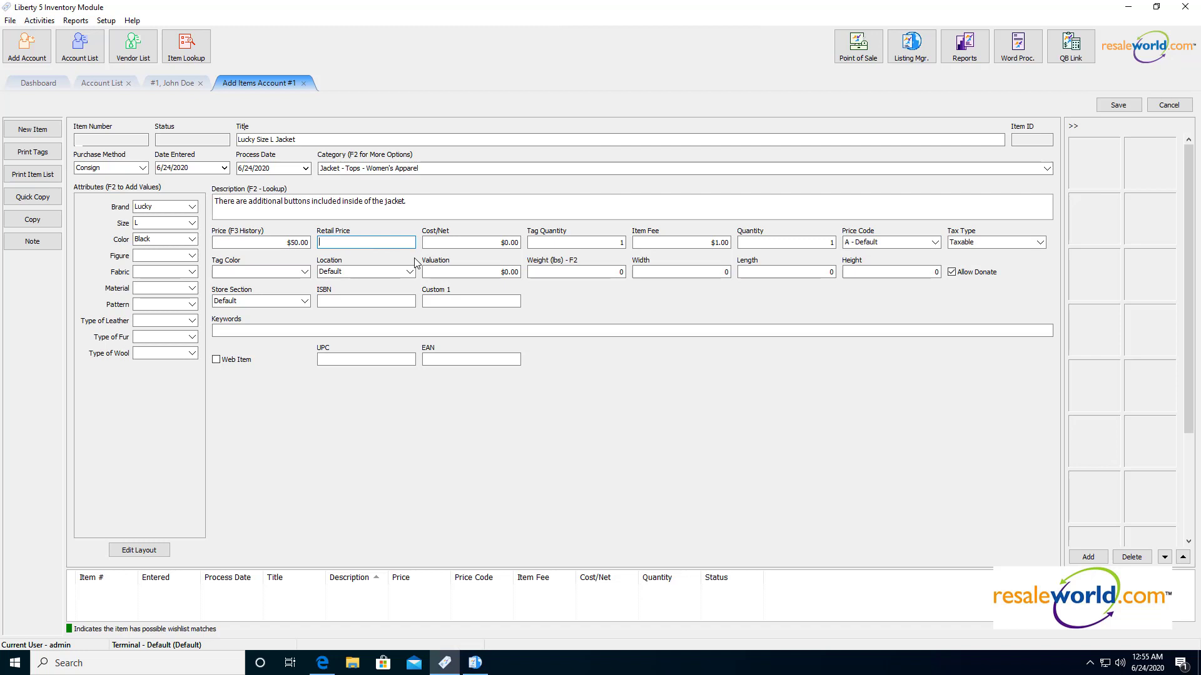
text(75.00)
click(235, 361)
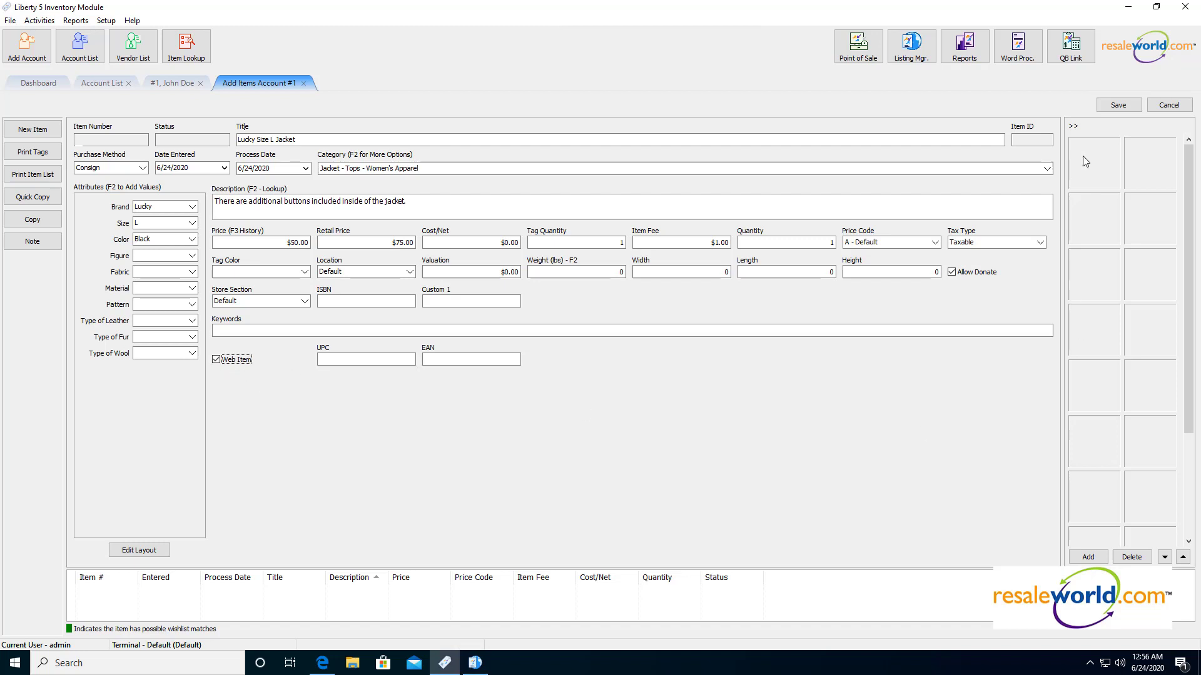
click(1118, 105)
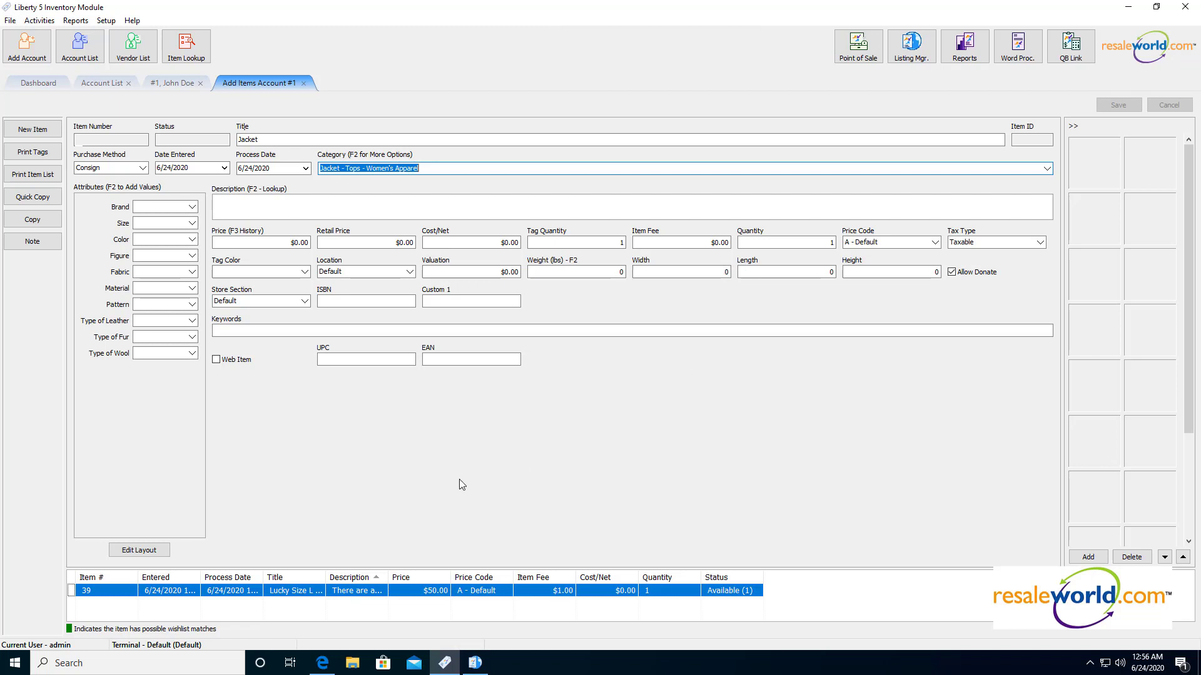
- Switch to Liberty Listing Manager and start a new listing for the black Lucky jacket, item 1-39
click(475, 662)
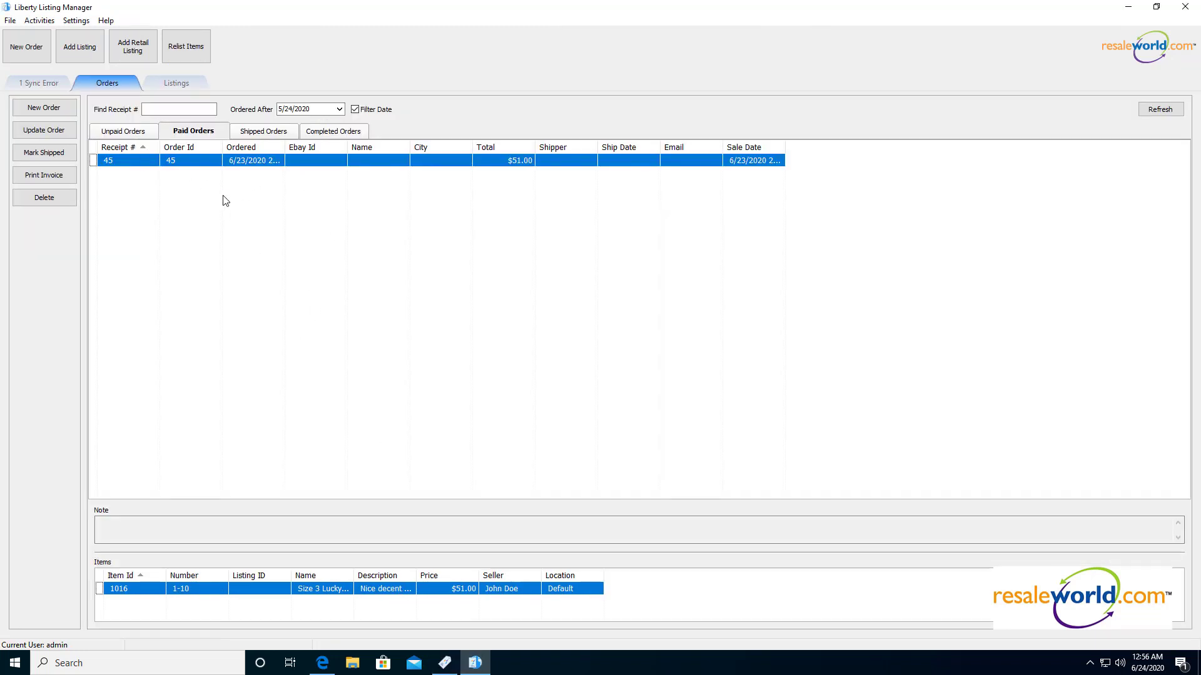
click(81, 56)
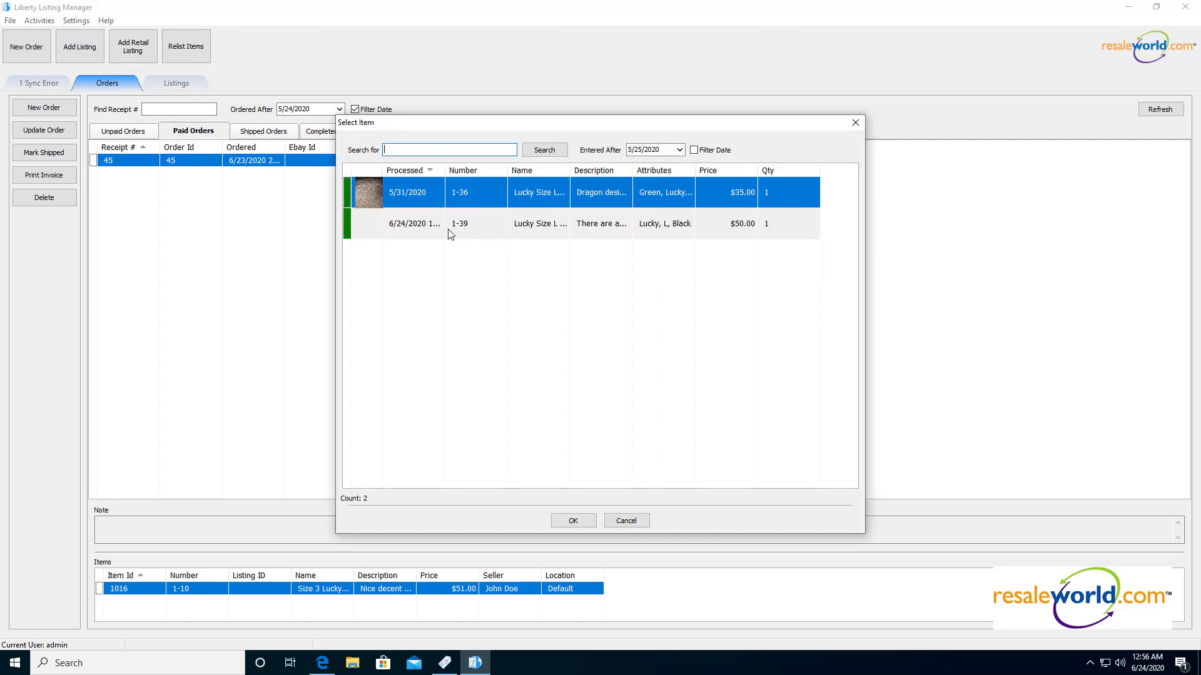
click(486, 232)
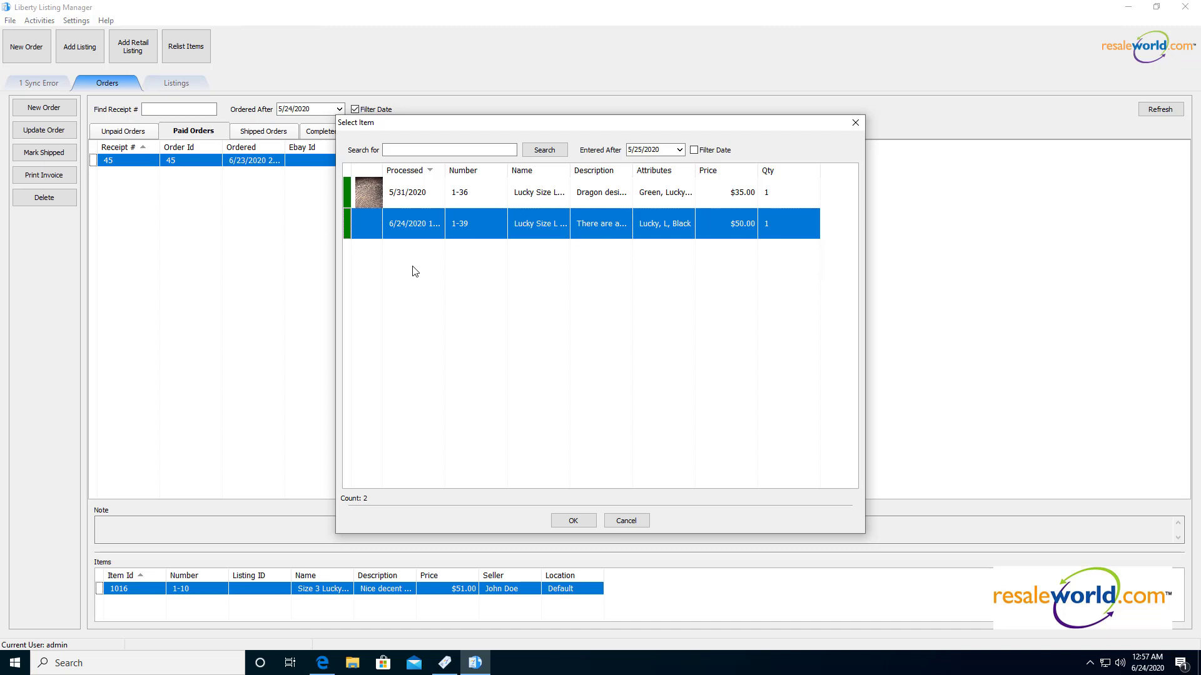
double_click(419, 230)
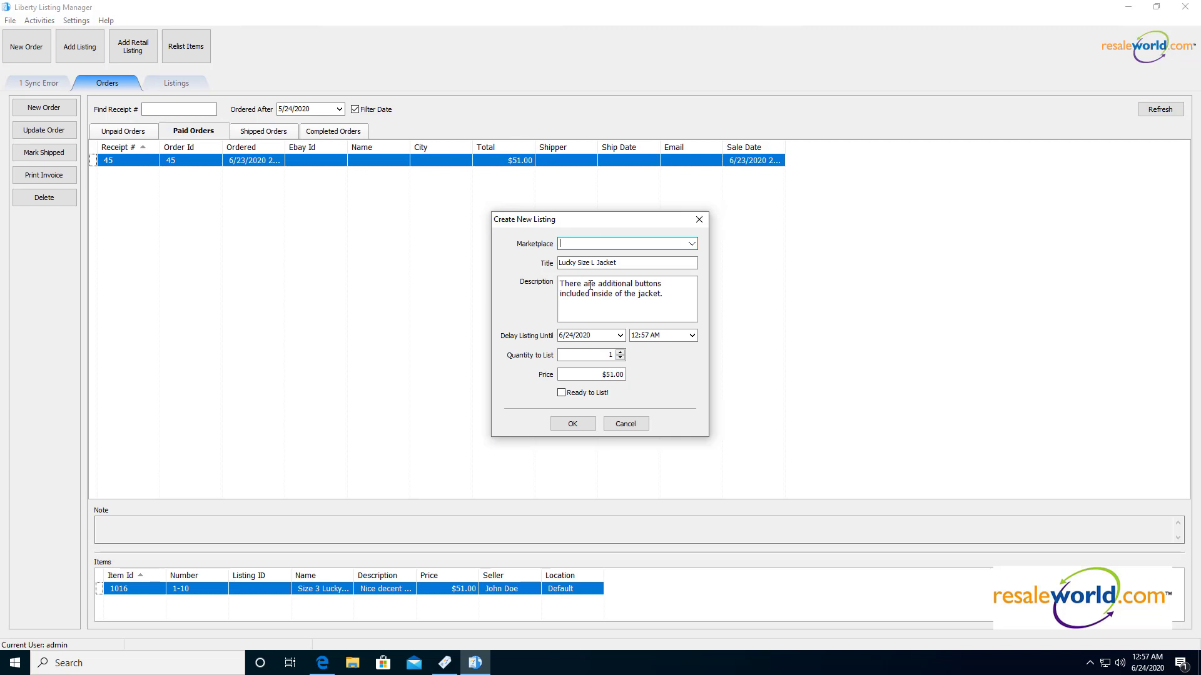
- Choose Shopify as the marketplace and create the jacket listing
click(692, 243)
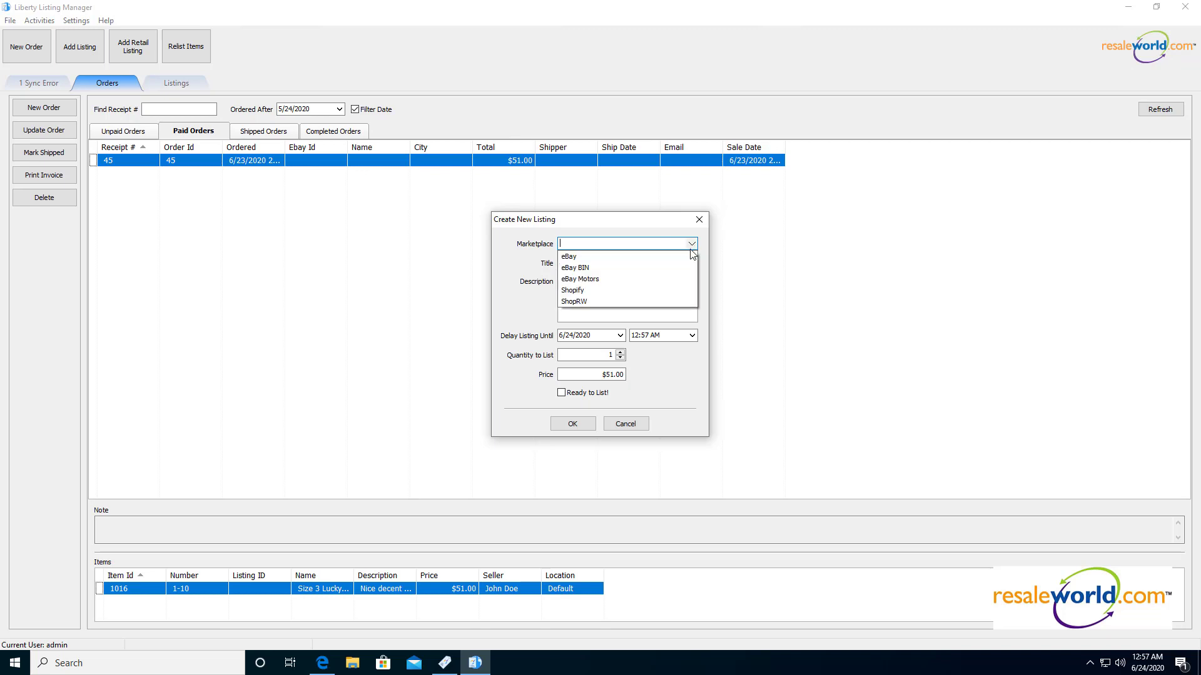
click(576, 291)
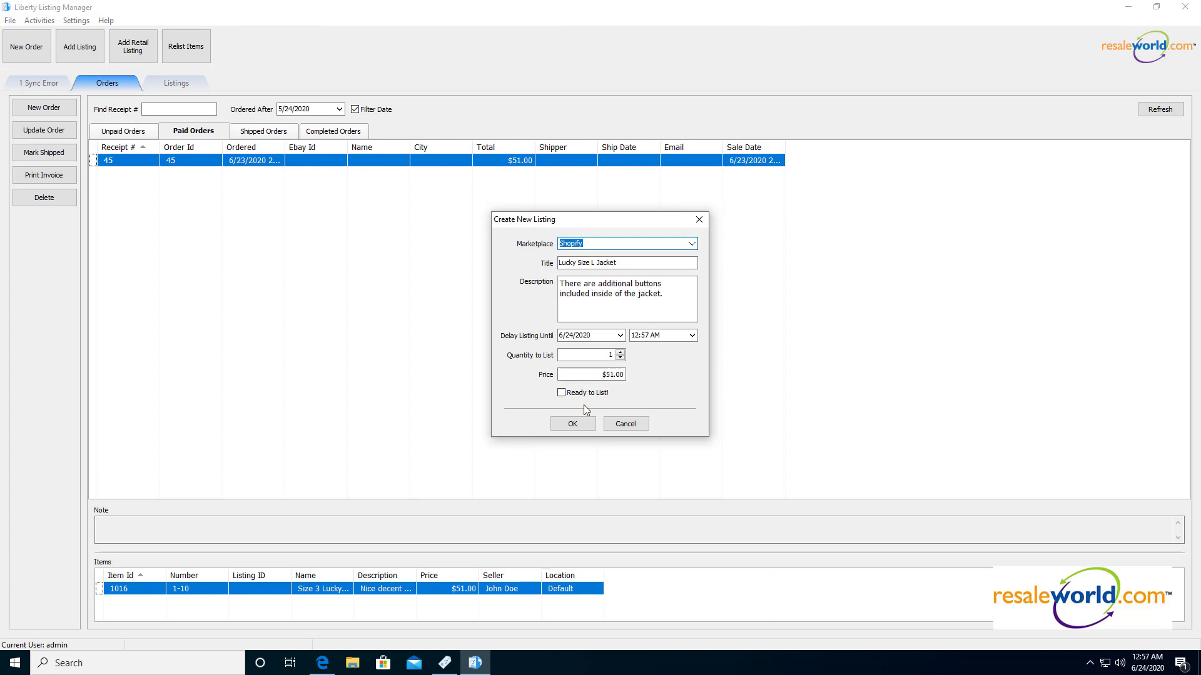
click(574, 424)
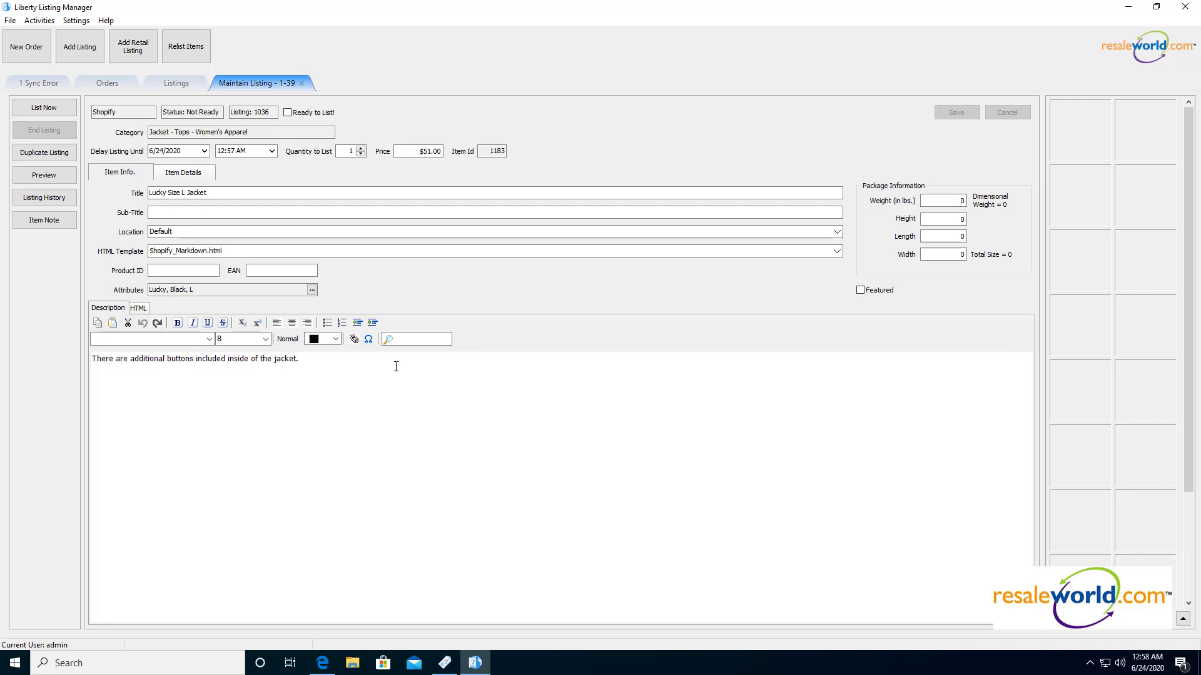
drag(301, 359, 212, 358)
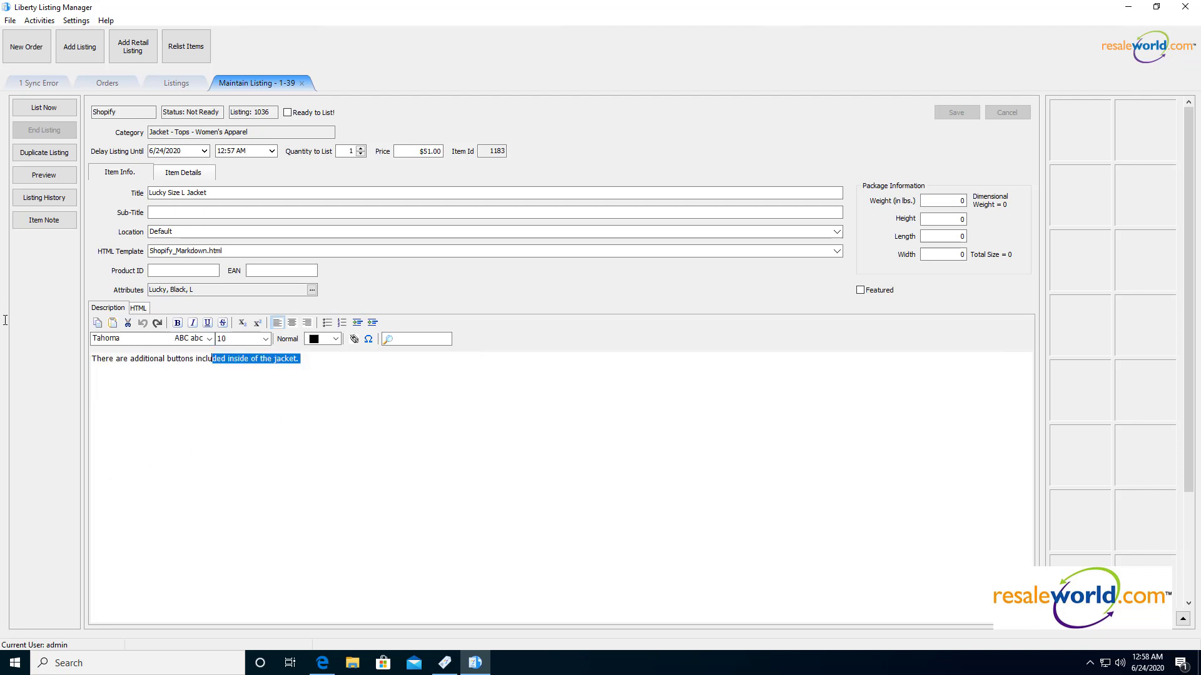
drag(5, 320, 6, 331)
click(274, 358)
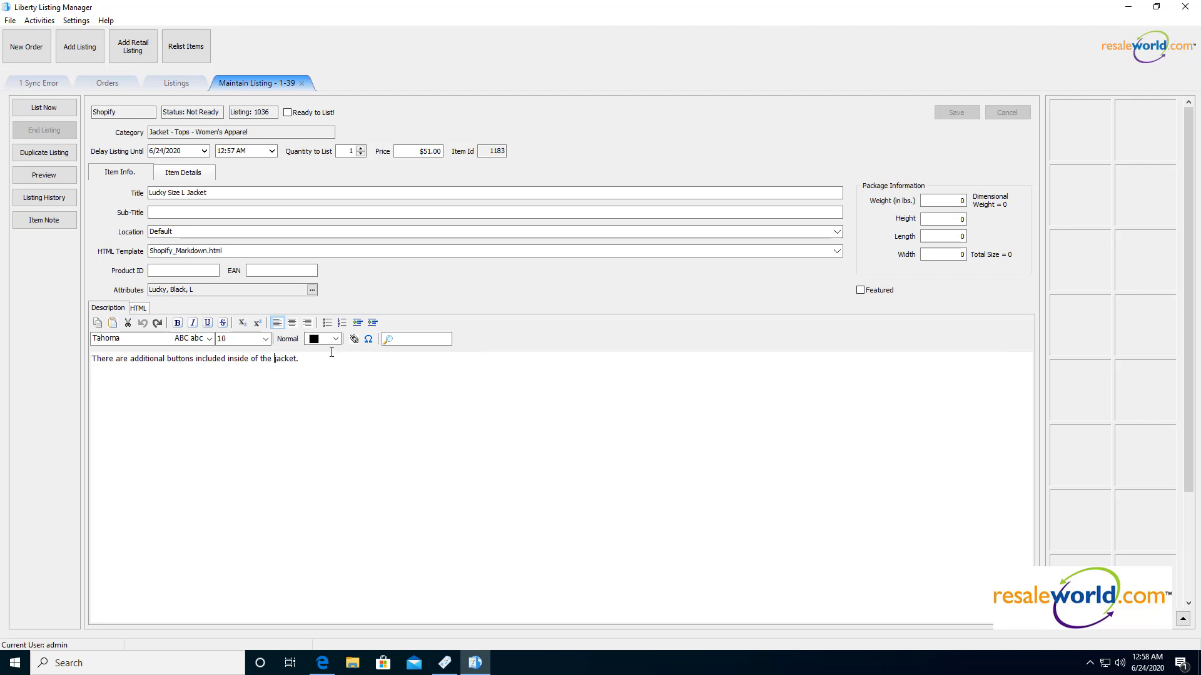
click(335, 339)
click(302, 389)
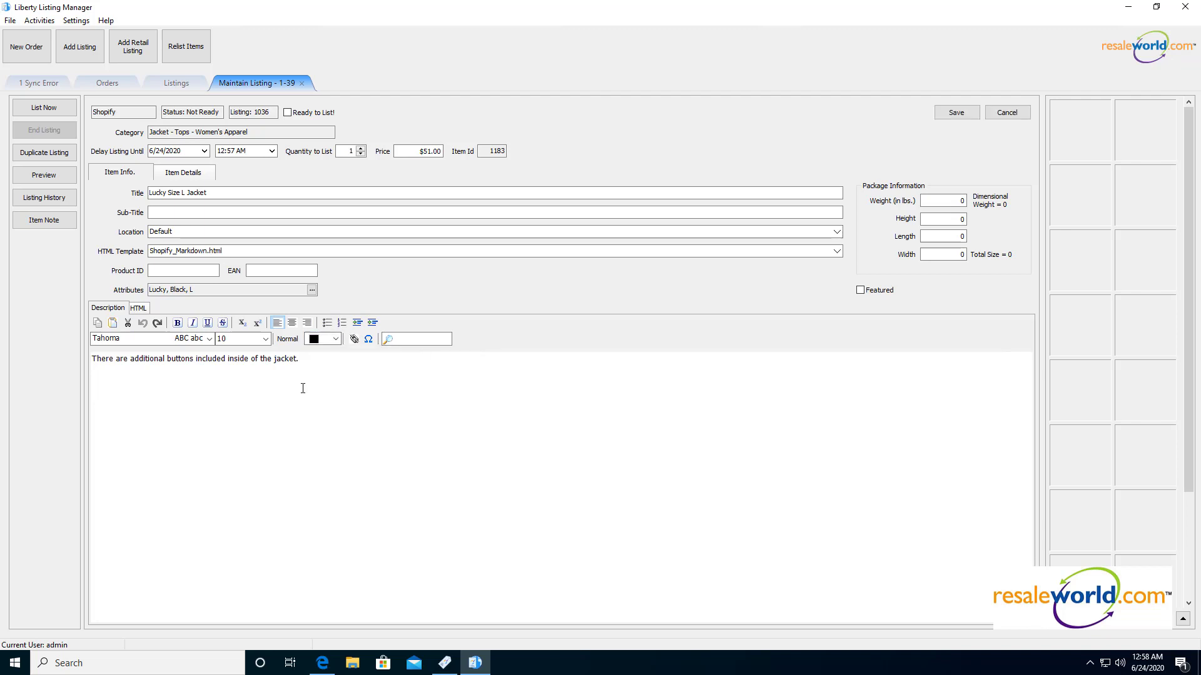
drag(328, 370, 187, 394)
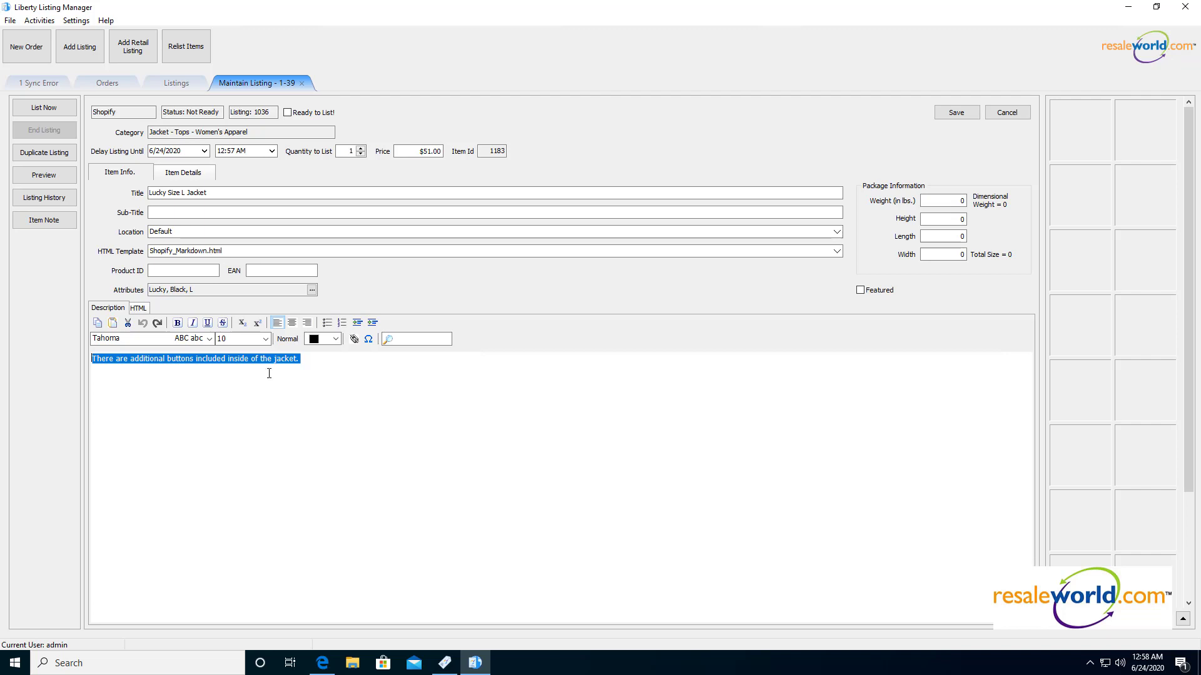
- Add the line "This is my Shopify Listing Description." above the existing description and set the package weight to 1 lb
click(323, 364)
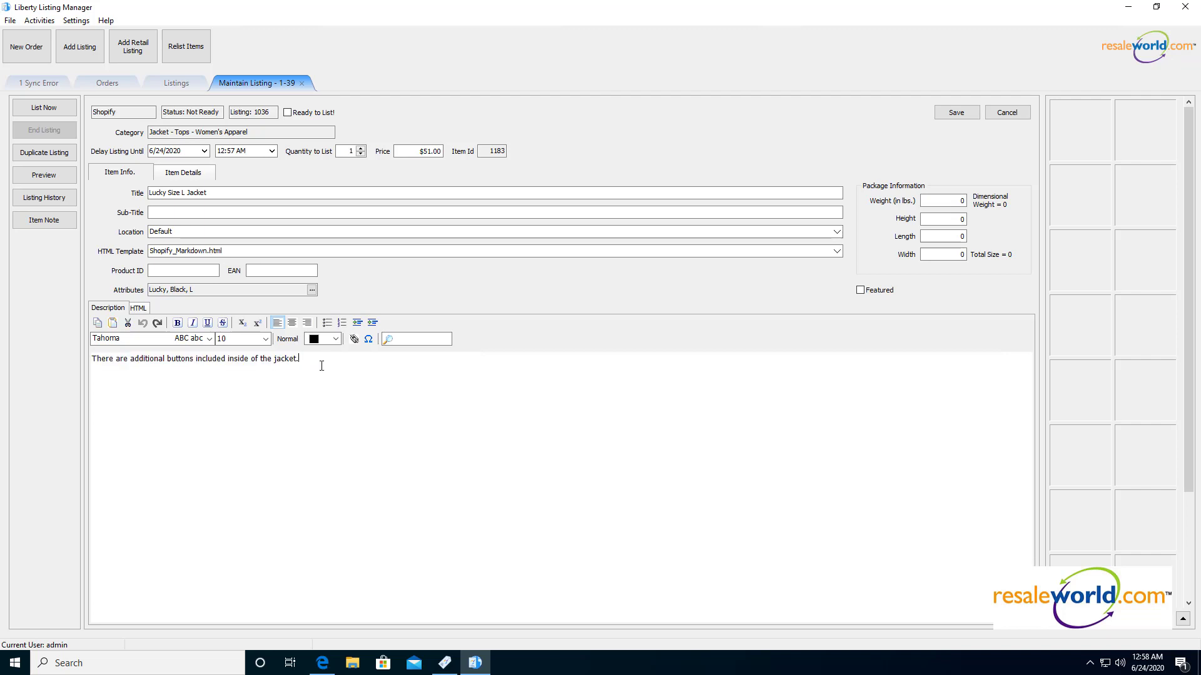
key(Home)
key(Return)
key(Up)
text(T)
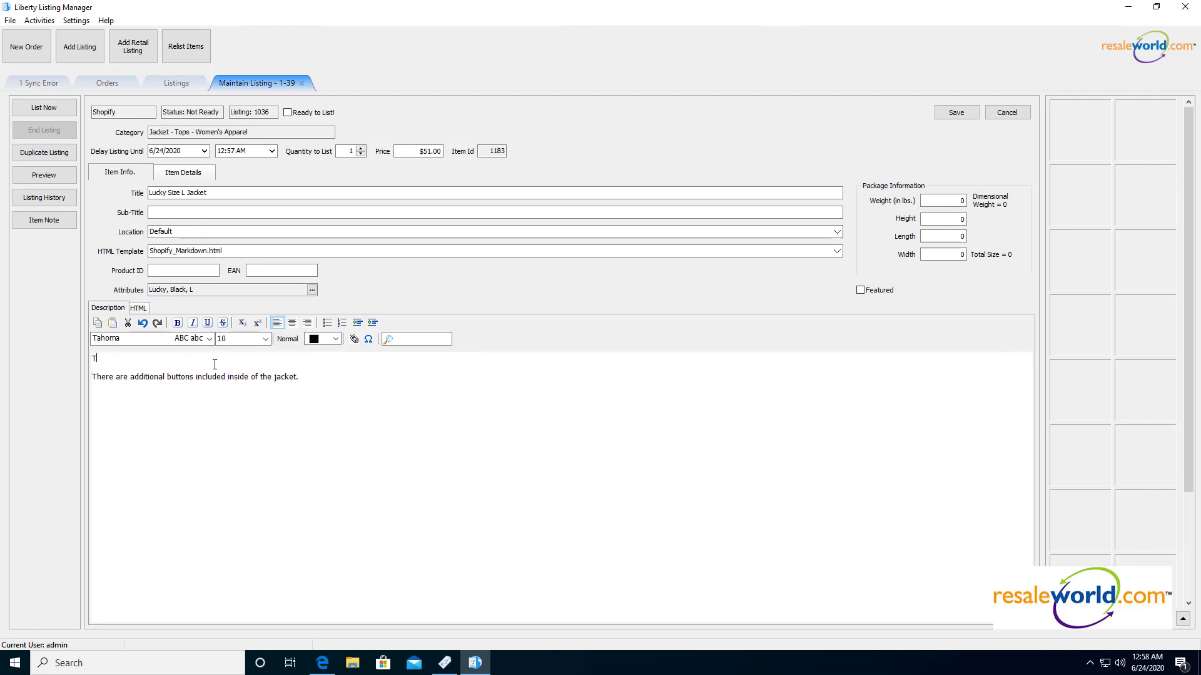
text(his is my Shopify Listing)
key(BackSpace)
key(BackSpace)
key(BackSpace)
key(BackSpace)
key(BackSpace)
key(BackSpace)
text(sting Description.)
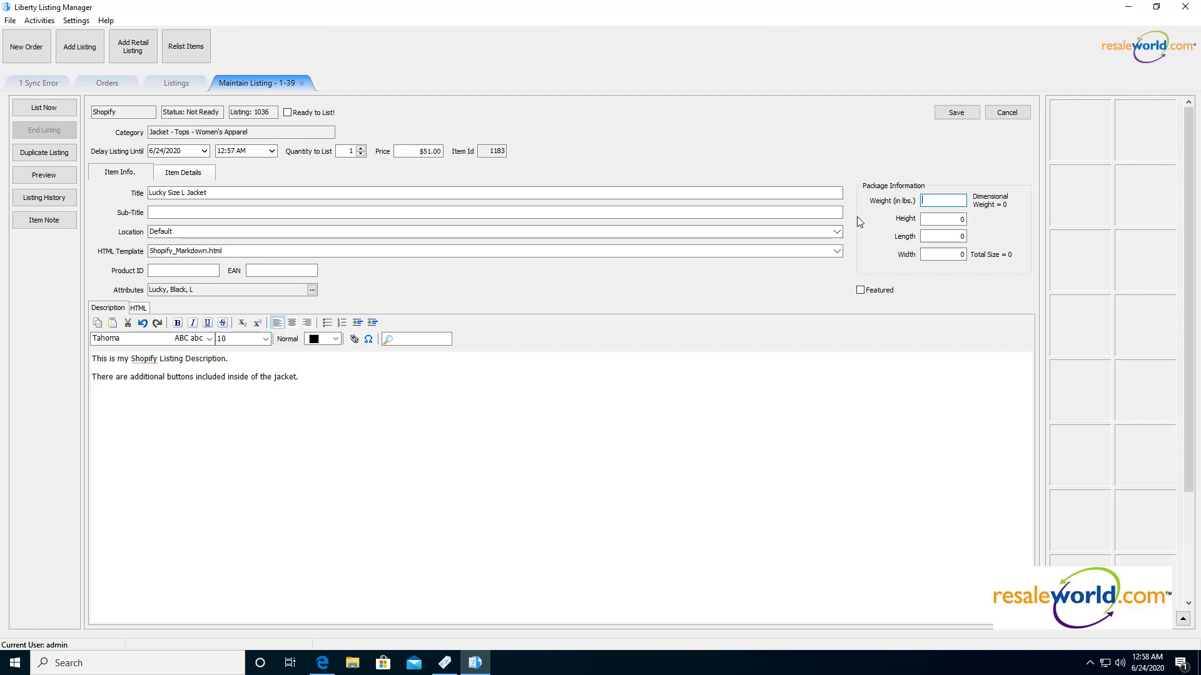
text(1)
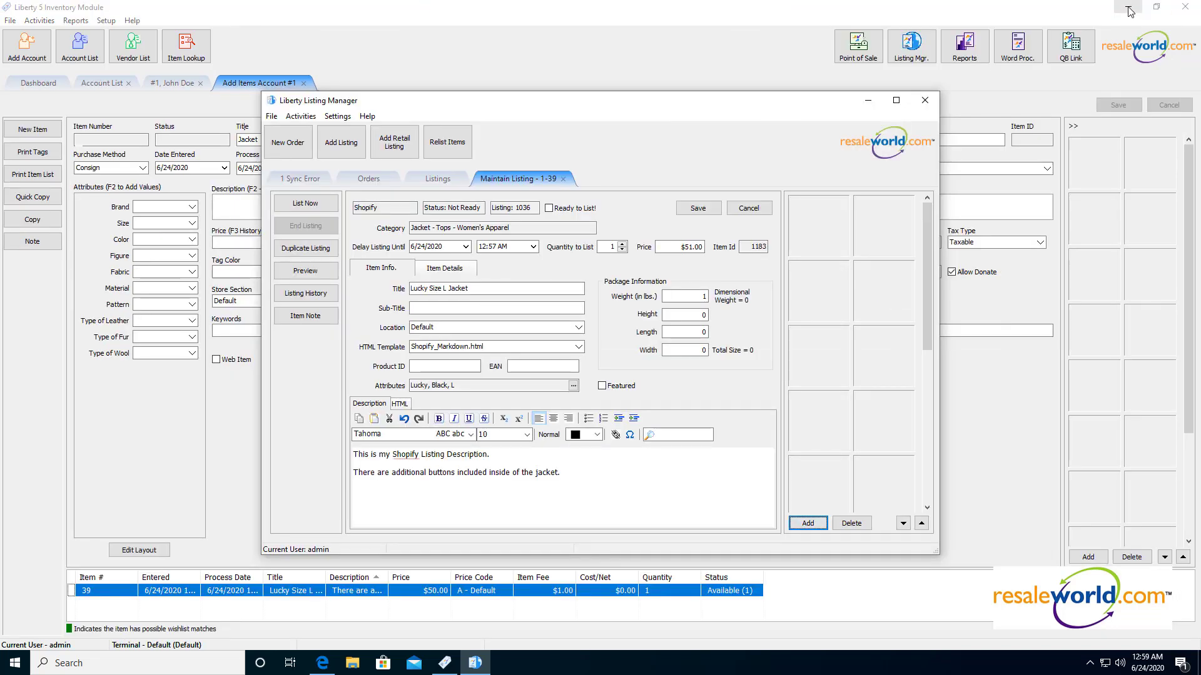
- Add the six jacket photos 1255A to 1255D, 1256A and 1256B from the Train_Images folder to the listing
click(808, 524)
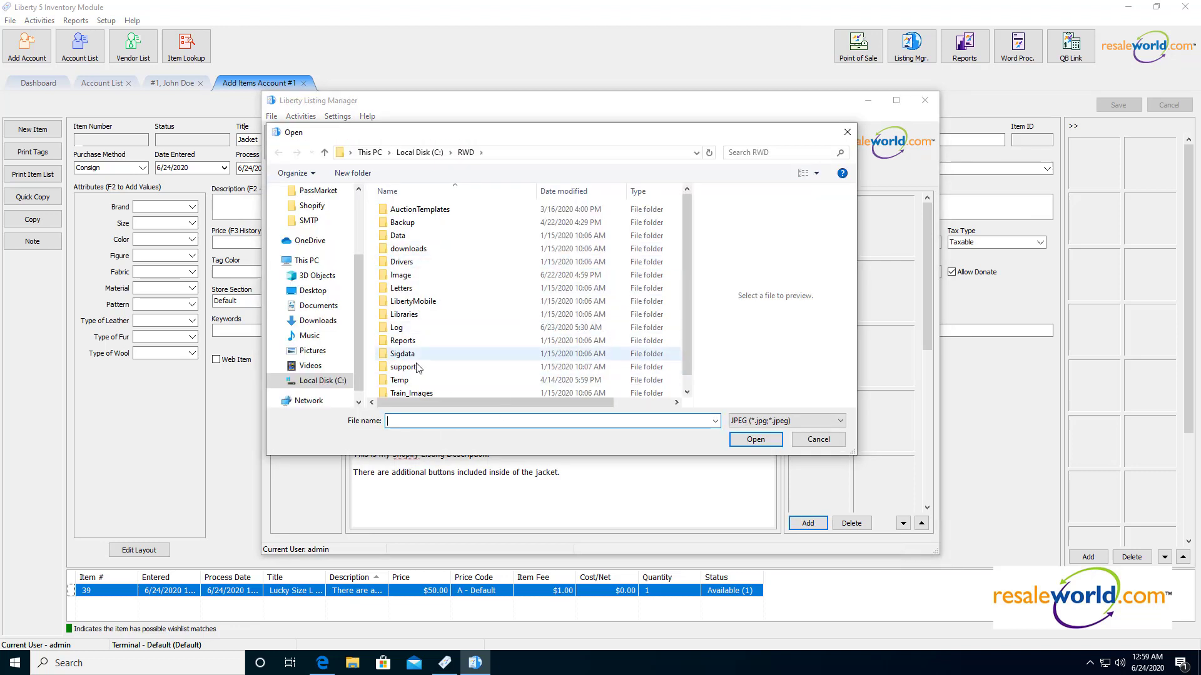
scroll(418, 367, down, 1)
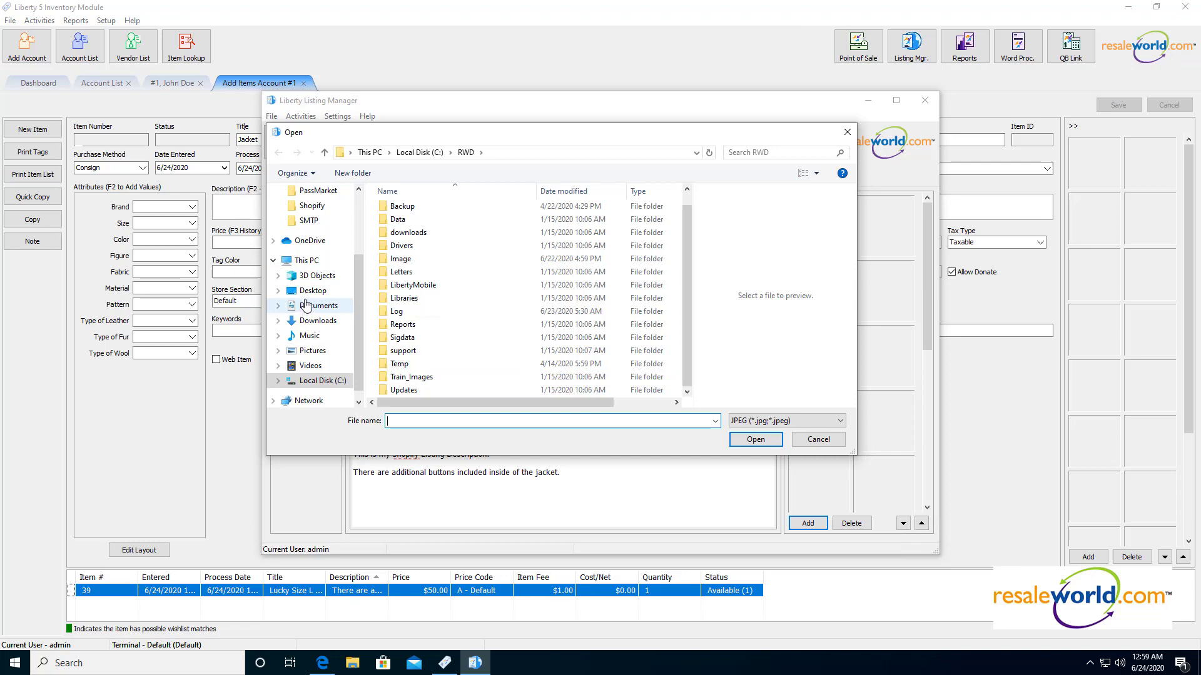
double_click(409, 378)
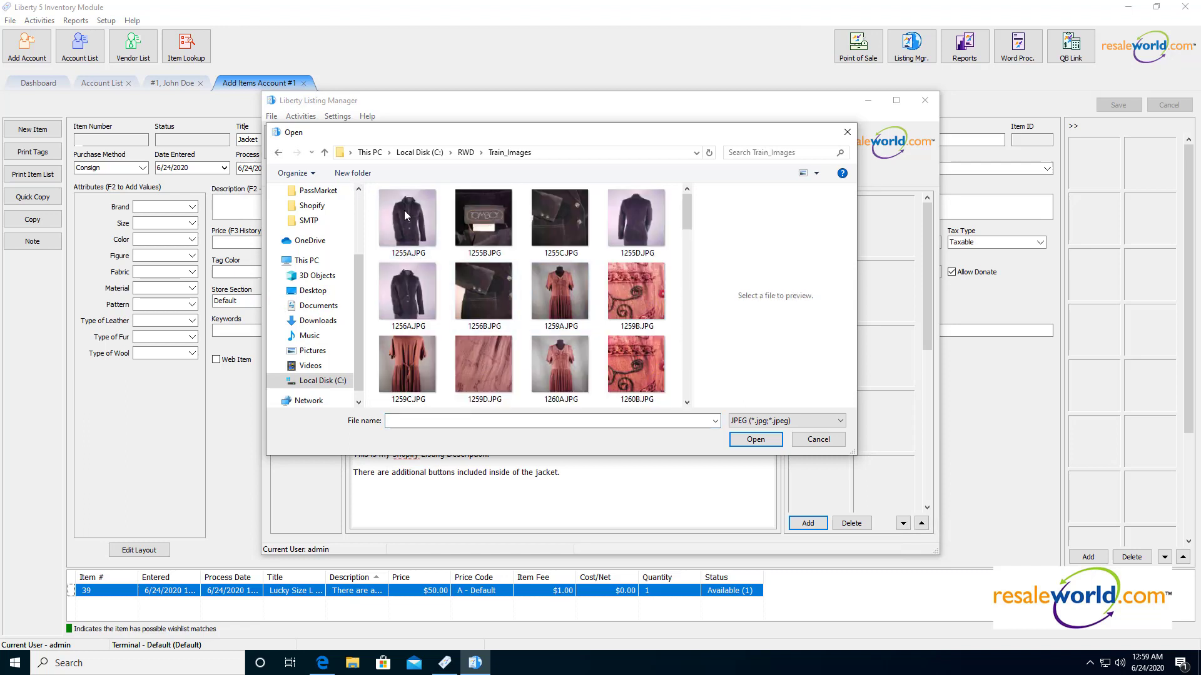
drag(371, 193, 639, 250)
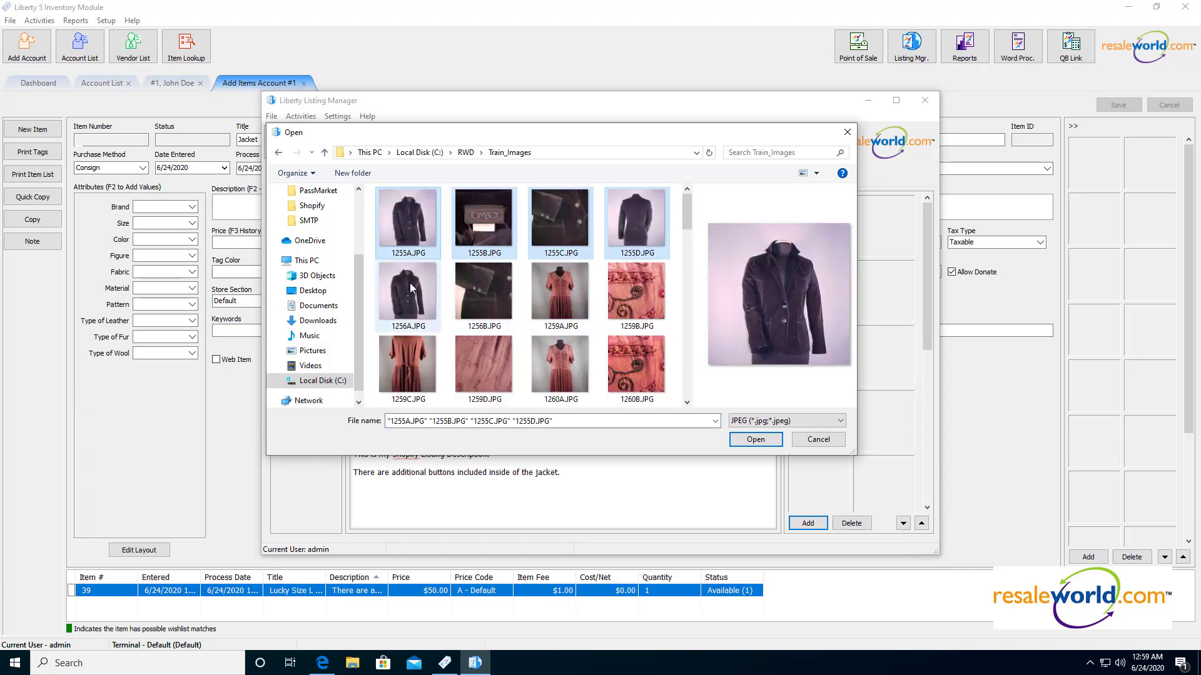
ctrl+click(412, 289)
ctrl+click(472, 294)
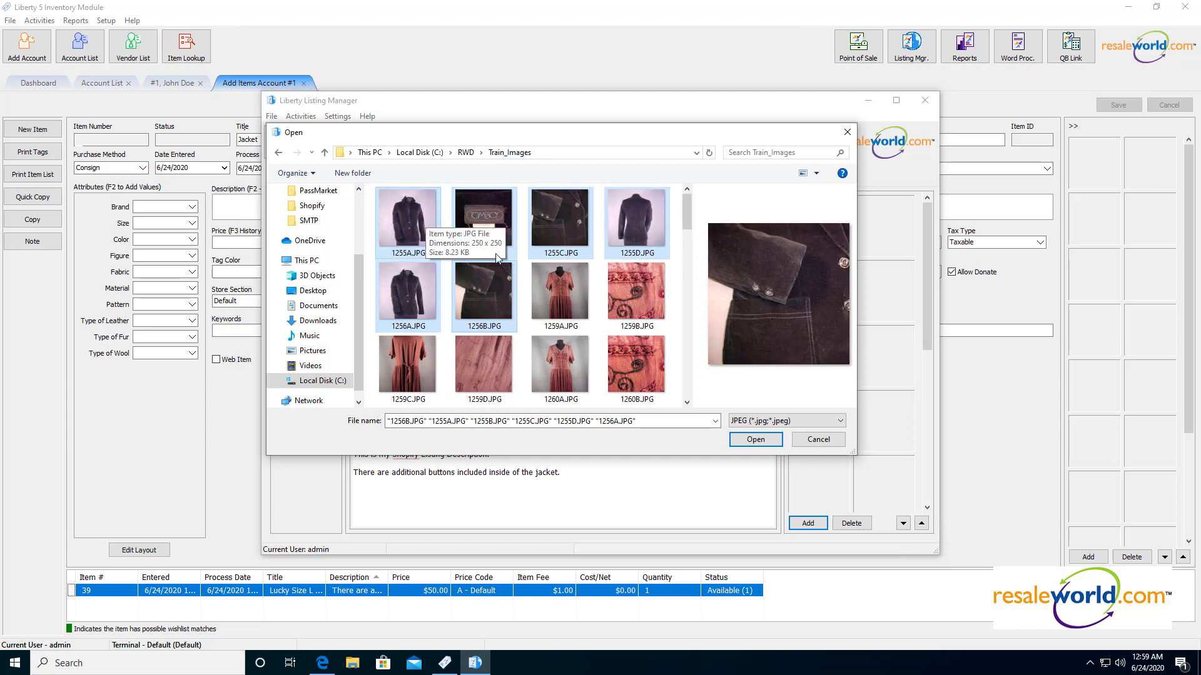
click(753, 440)
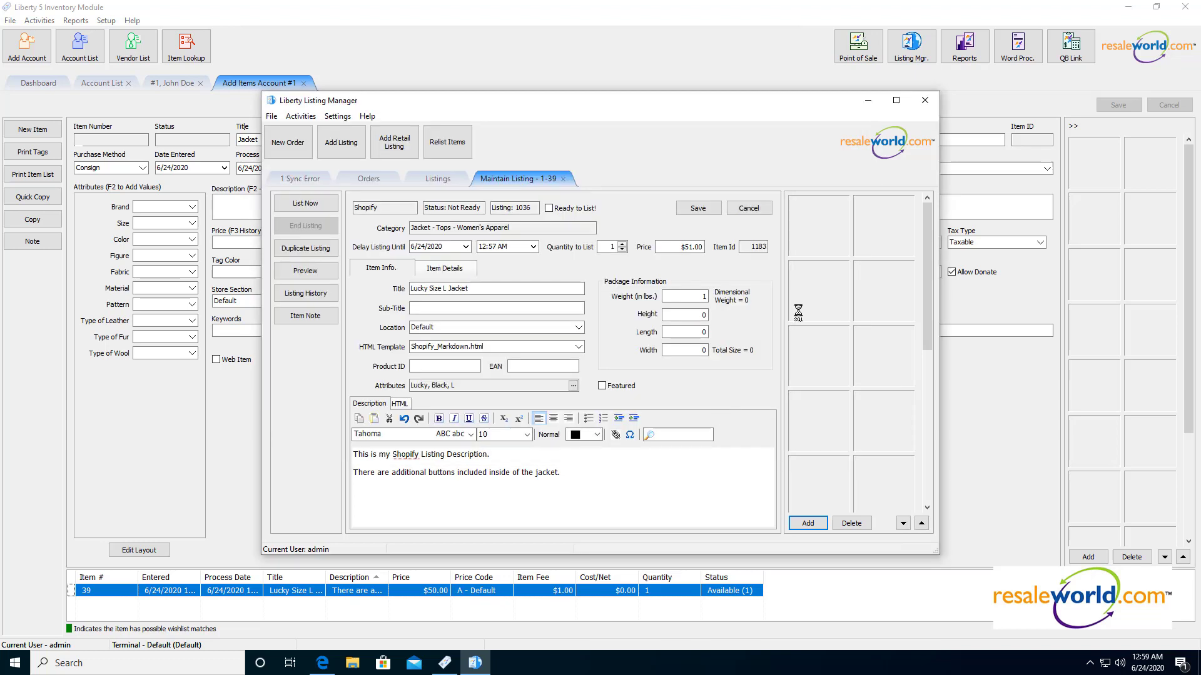
- Maximize the listing window, open the first jacket photo in the image editor and accept it
click(896, 101)
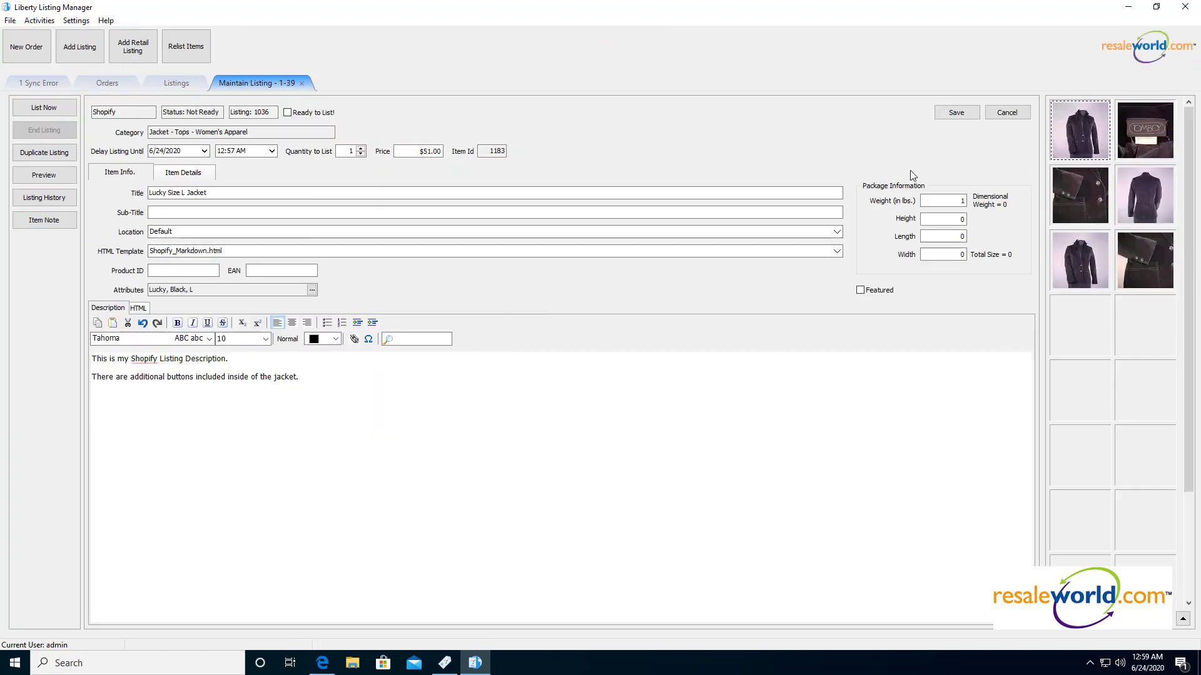
double_click(1081, 132)
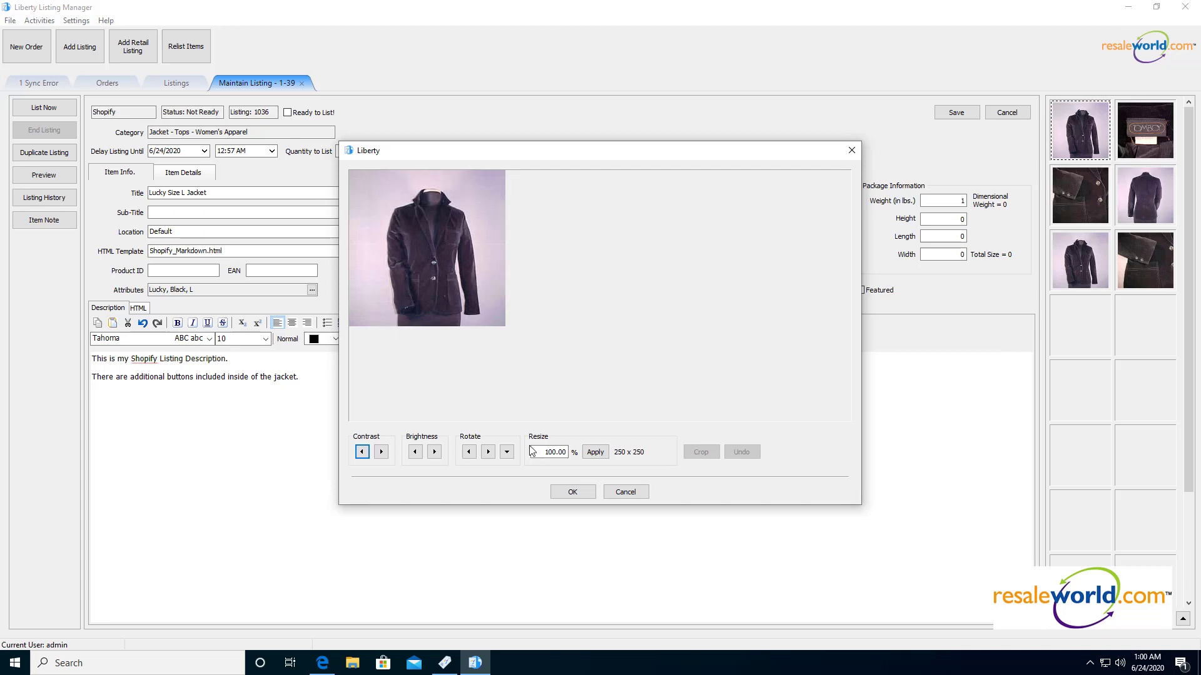
click(570, 493)
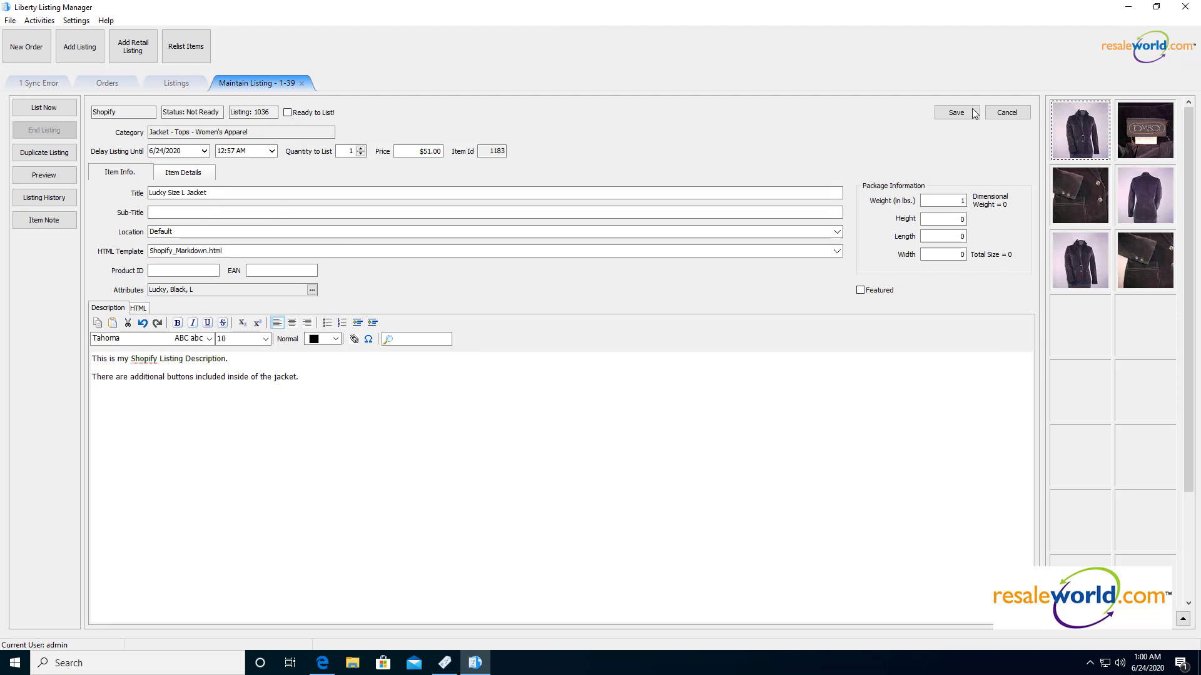
- Toggle Ready to List on and back off, and list the jacket on Shopify immediately
click(328, 114)
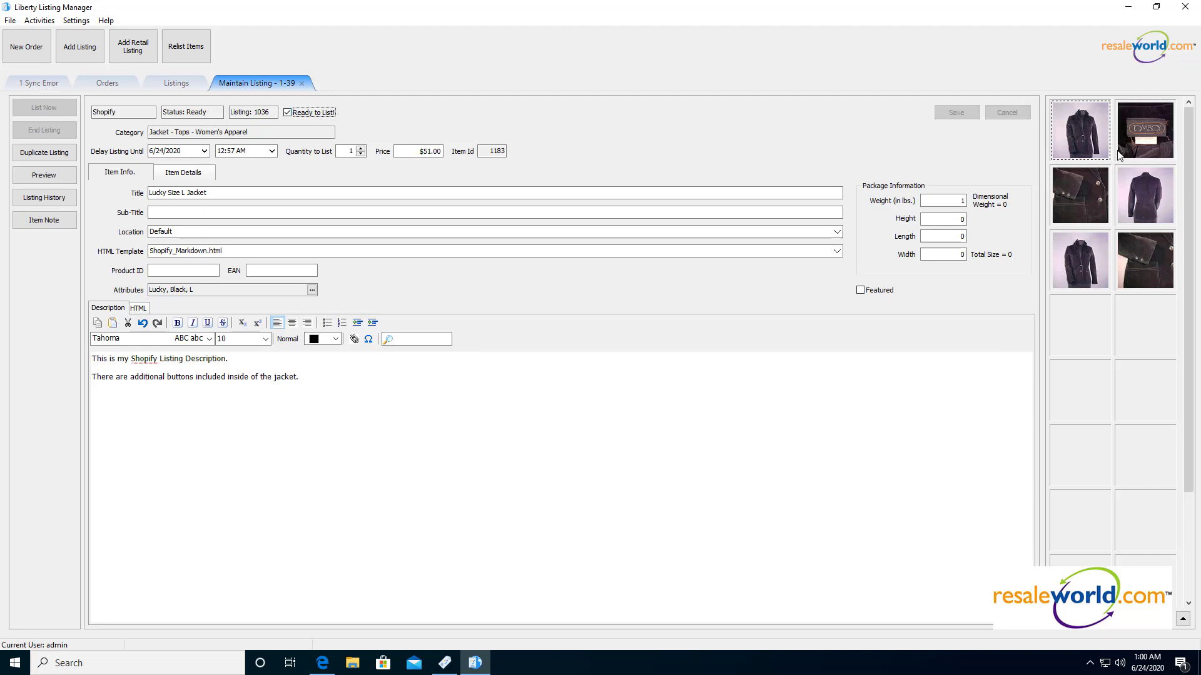
click(319, 115)
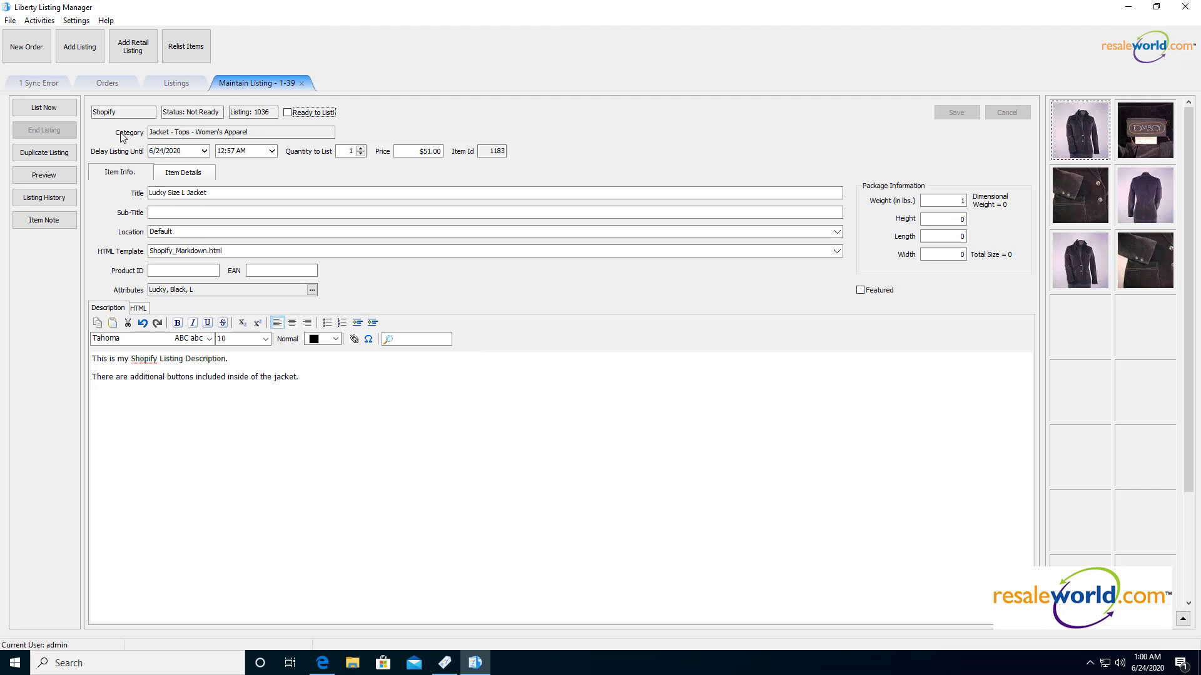
click(55, 111)
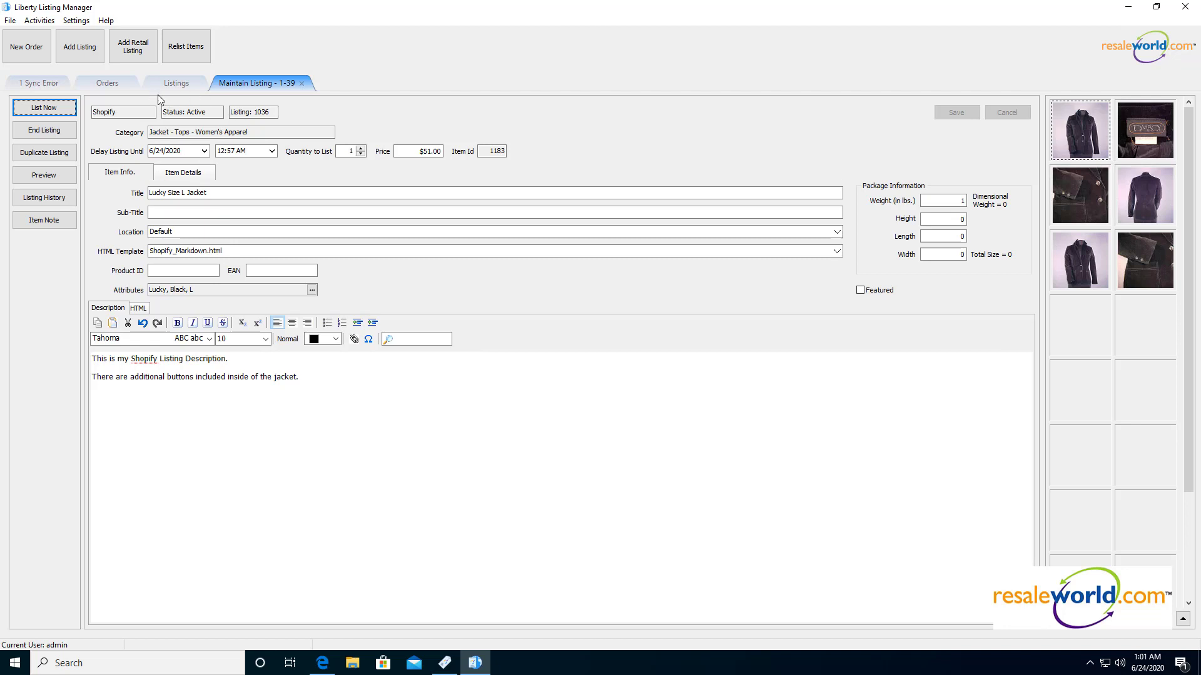
- Find item 1-39 among the active listings and view its live Shopify product page
click(180, 89)
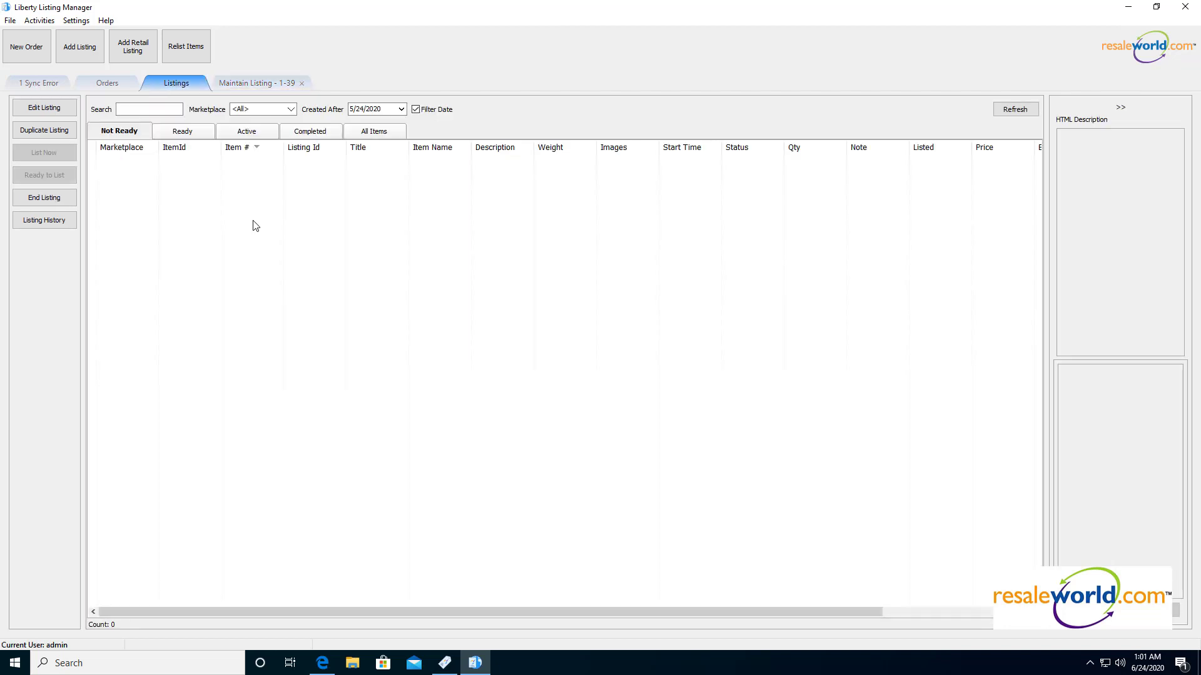
click(252, 137)
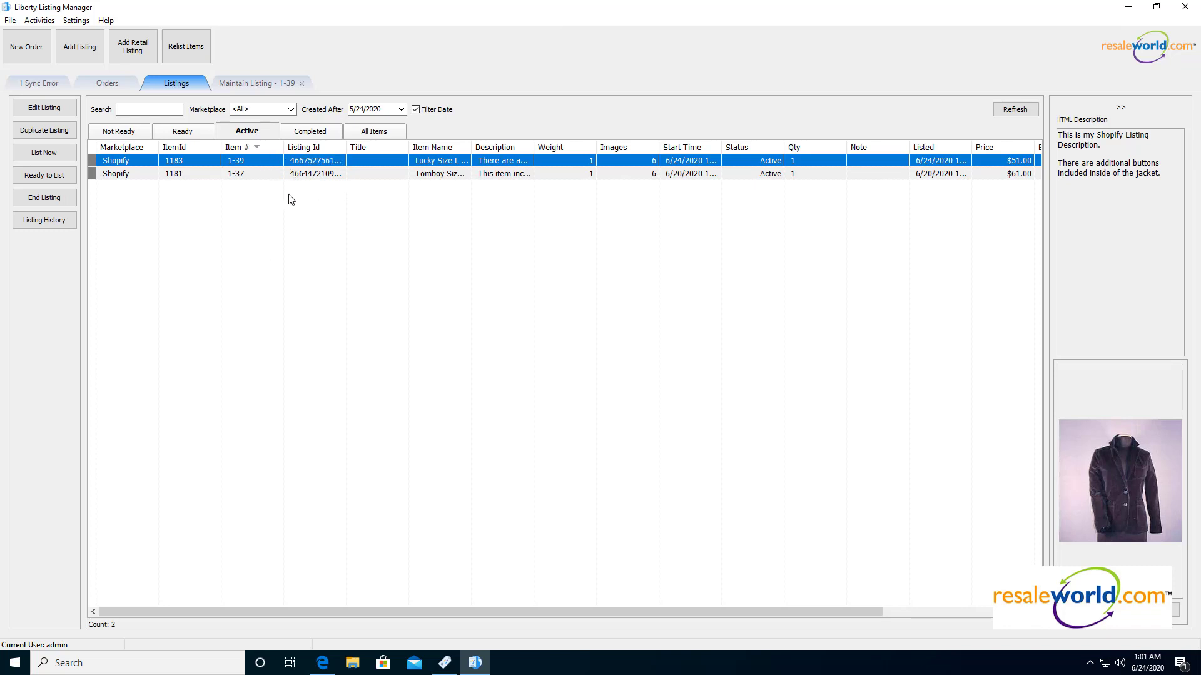
right_click(246, 163)
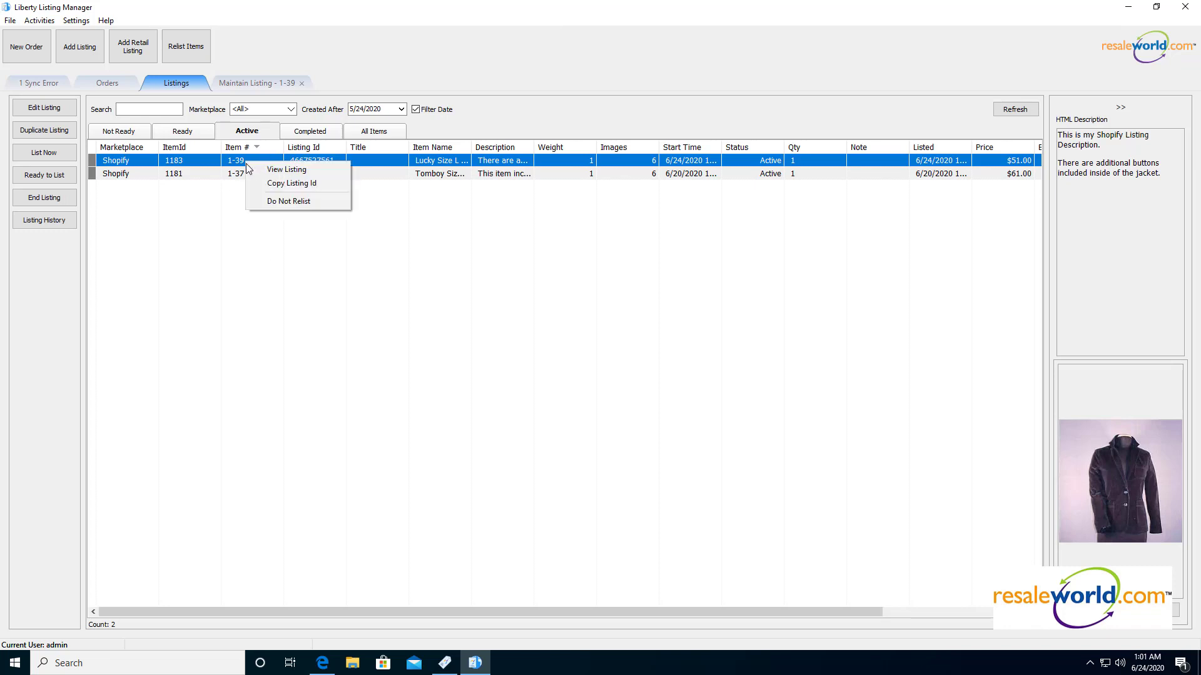
click(298, 170)
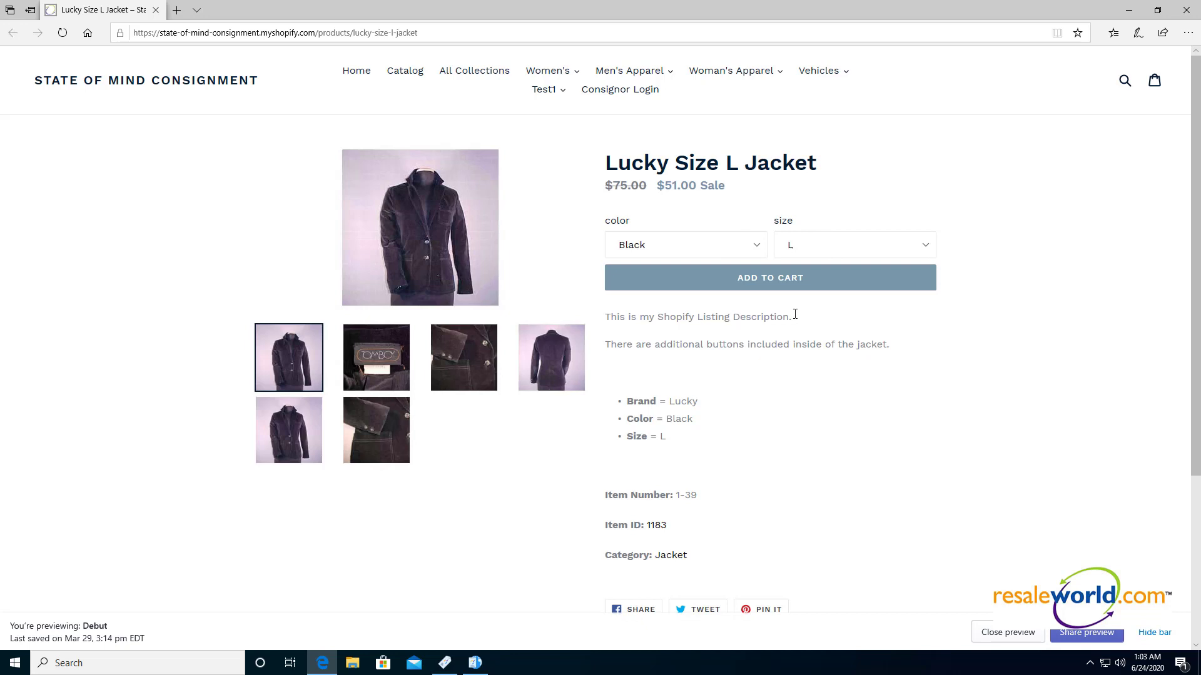
- Examine both description lines on the jacket's Shopify product page
drag(795, 314, 607, 316)
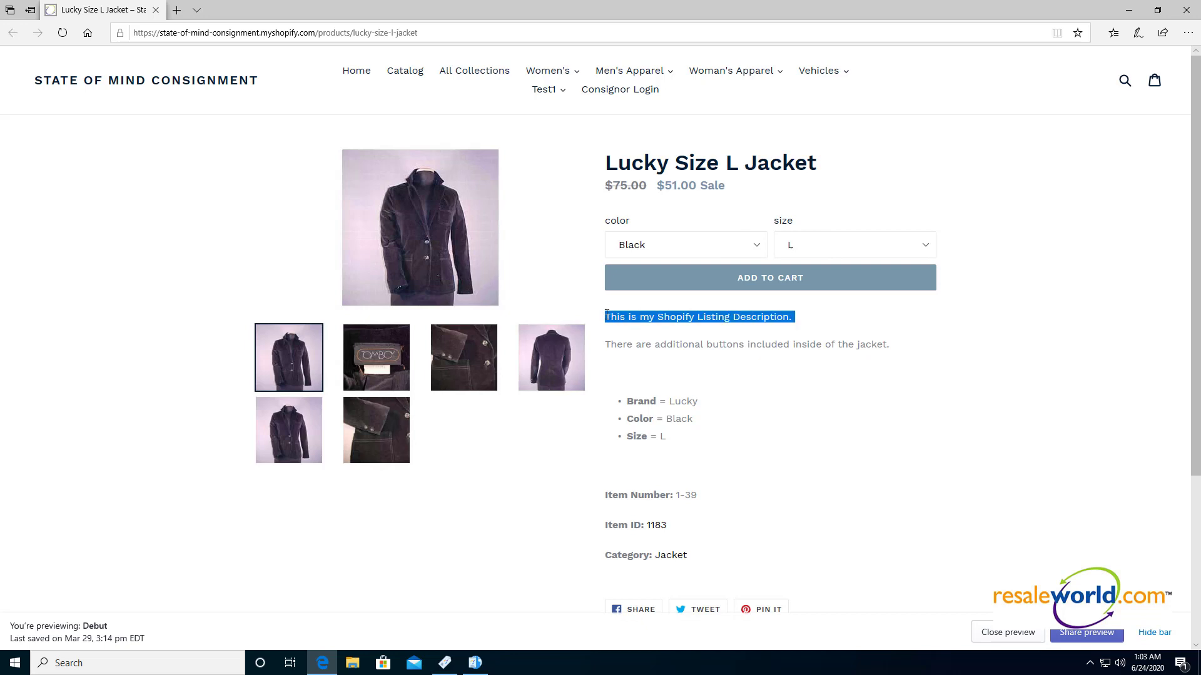
click(695, 322)
drag(898, 349, 617, 316)
click(617, 316)
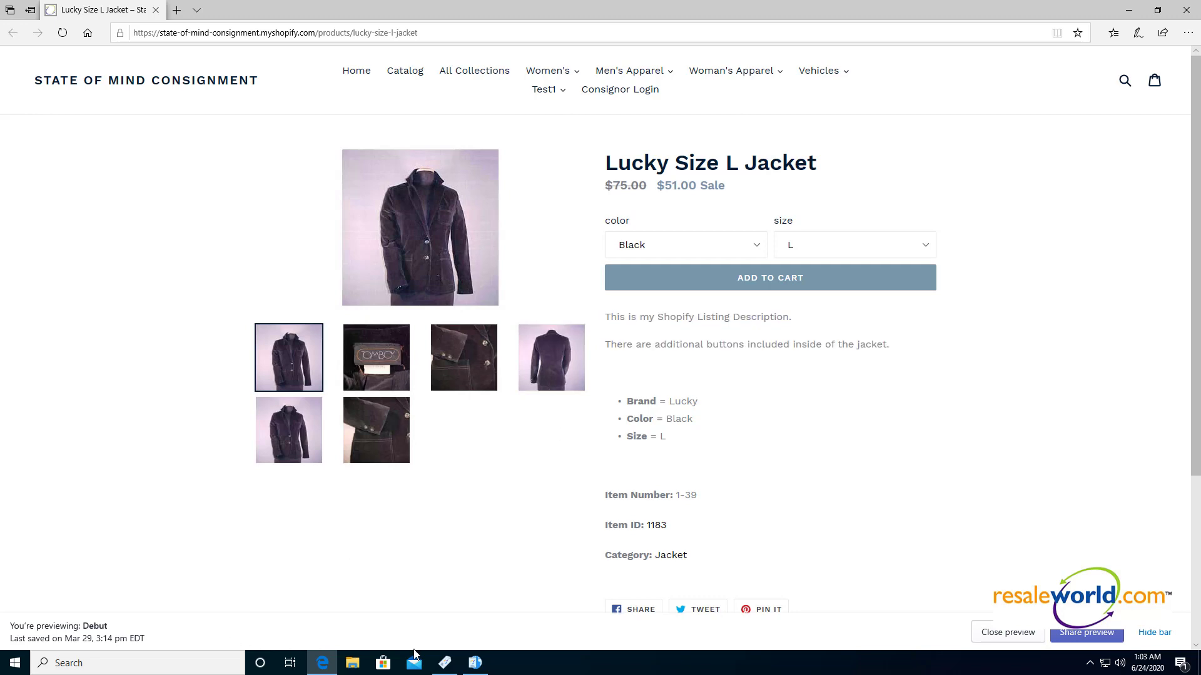
- Switch to the Liberty inventory, close the add-items form, and open item 39 to examine its description
click(444, 662)
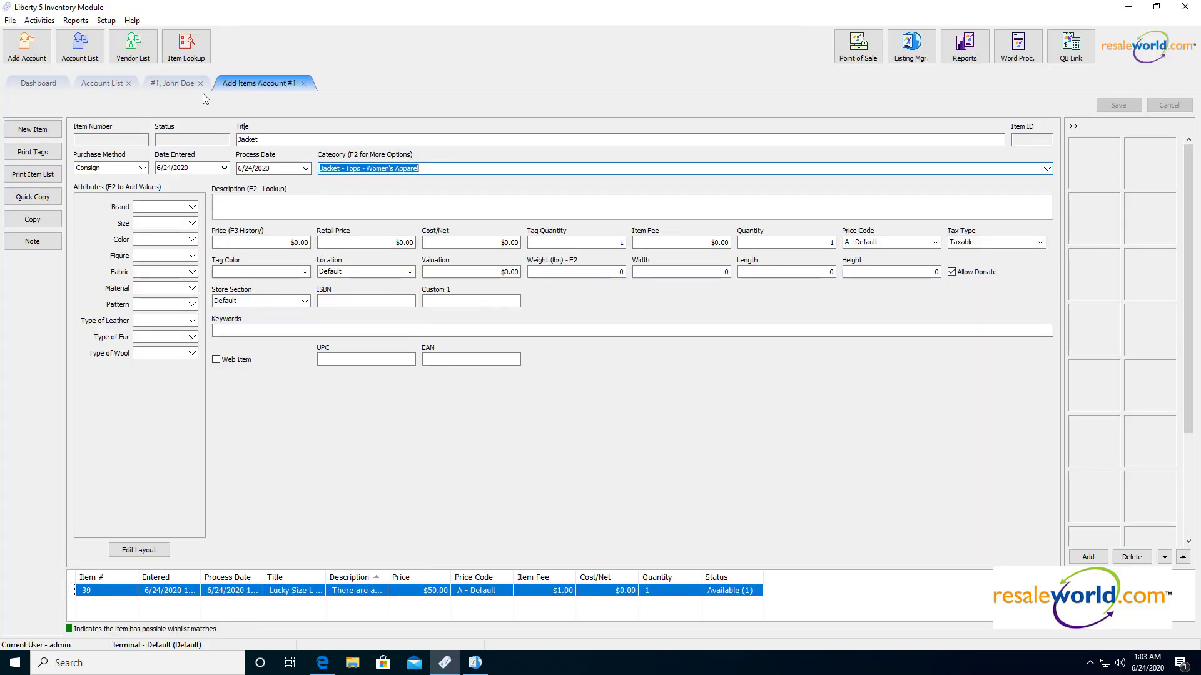
click(305, 83)
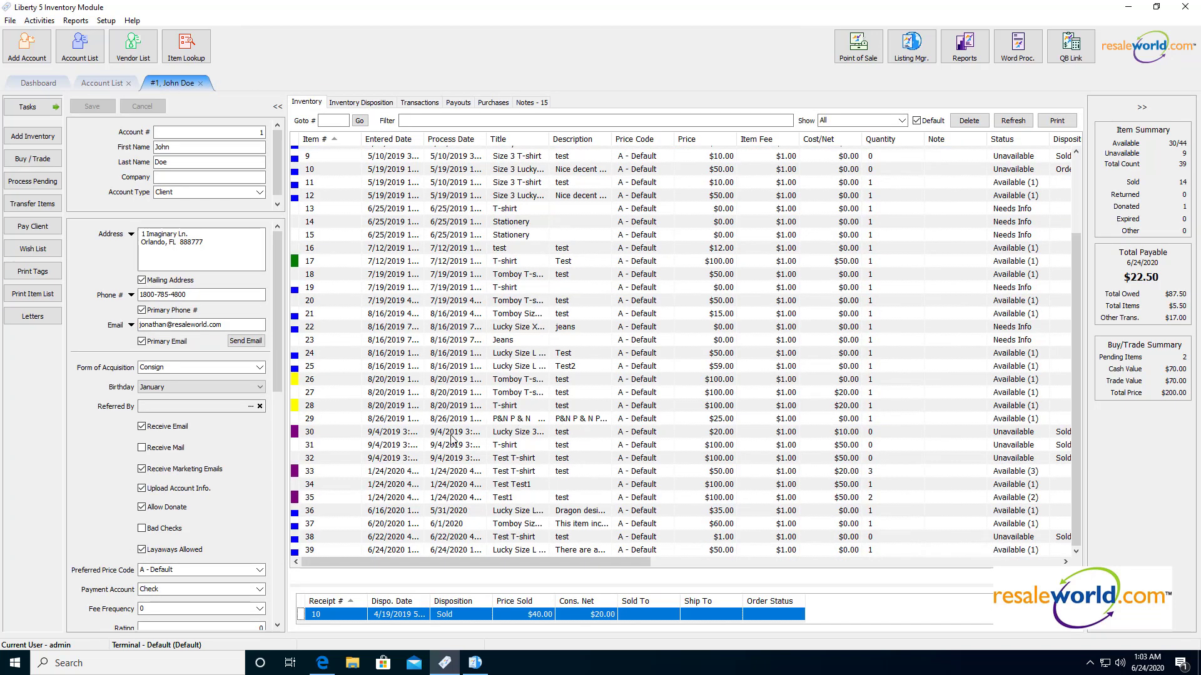
click(541, 551)
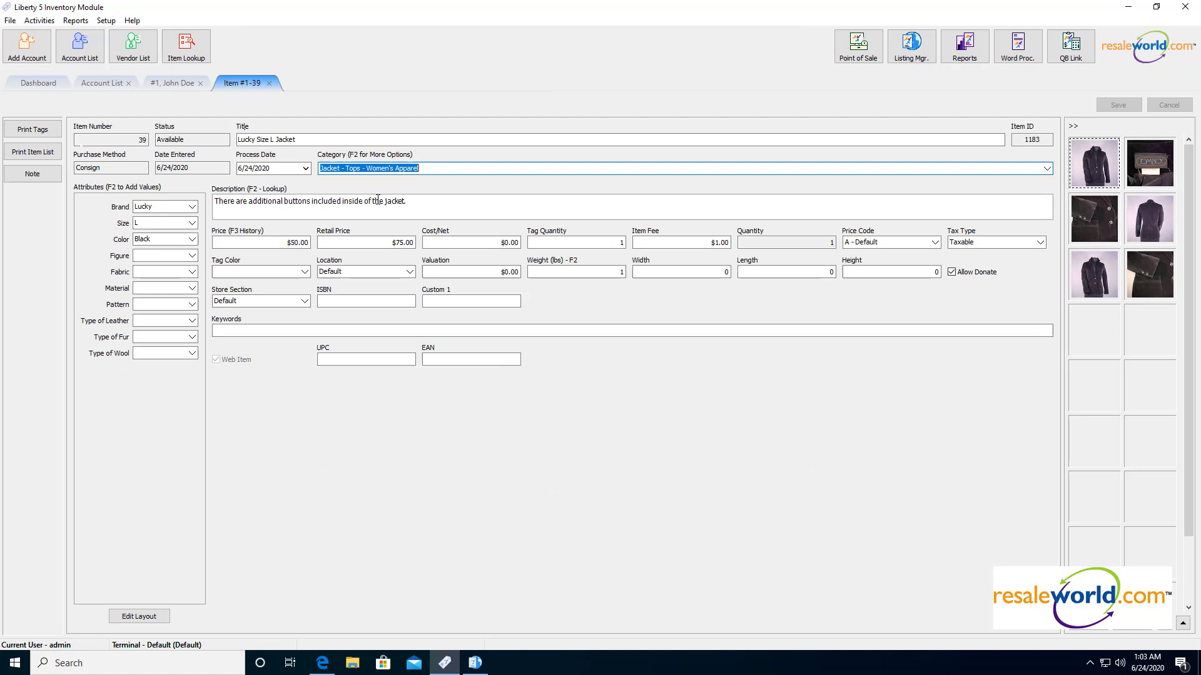
drag(418, 199, 214, 202)
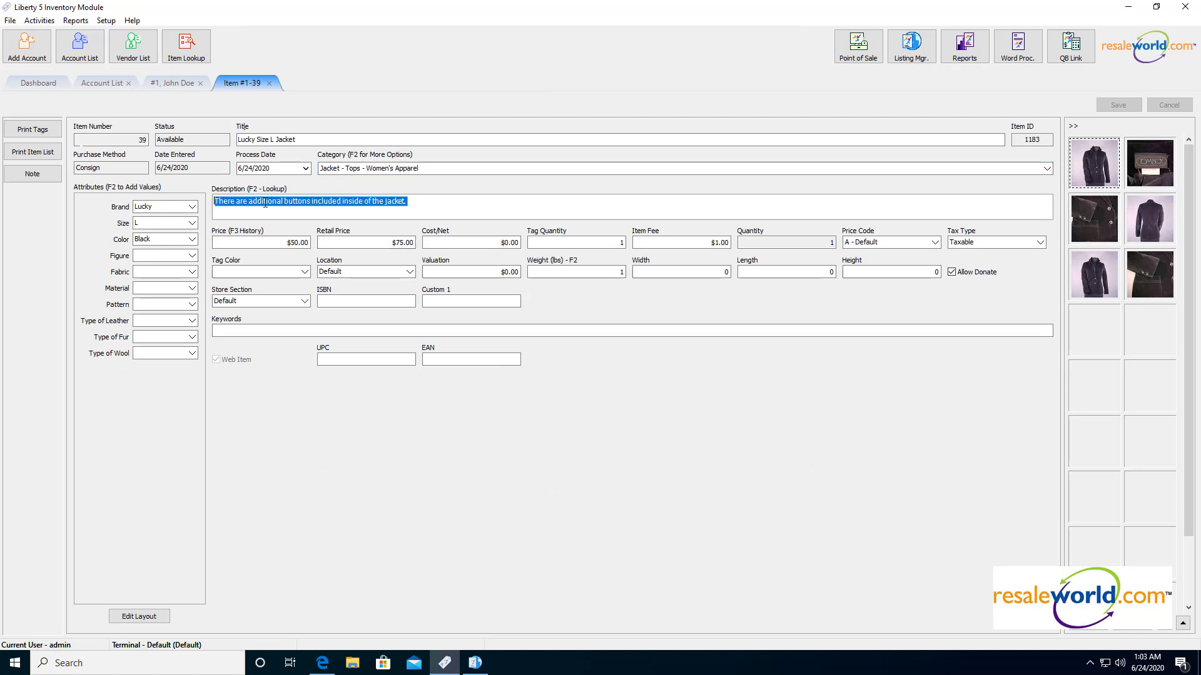
- Switch to Liberty Listing Manager and open the 1-39 listing to examine its added Shopify description line
click(474, 664)
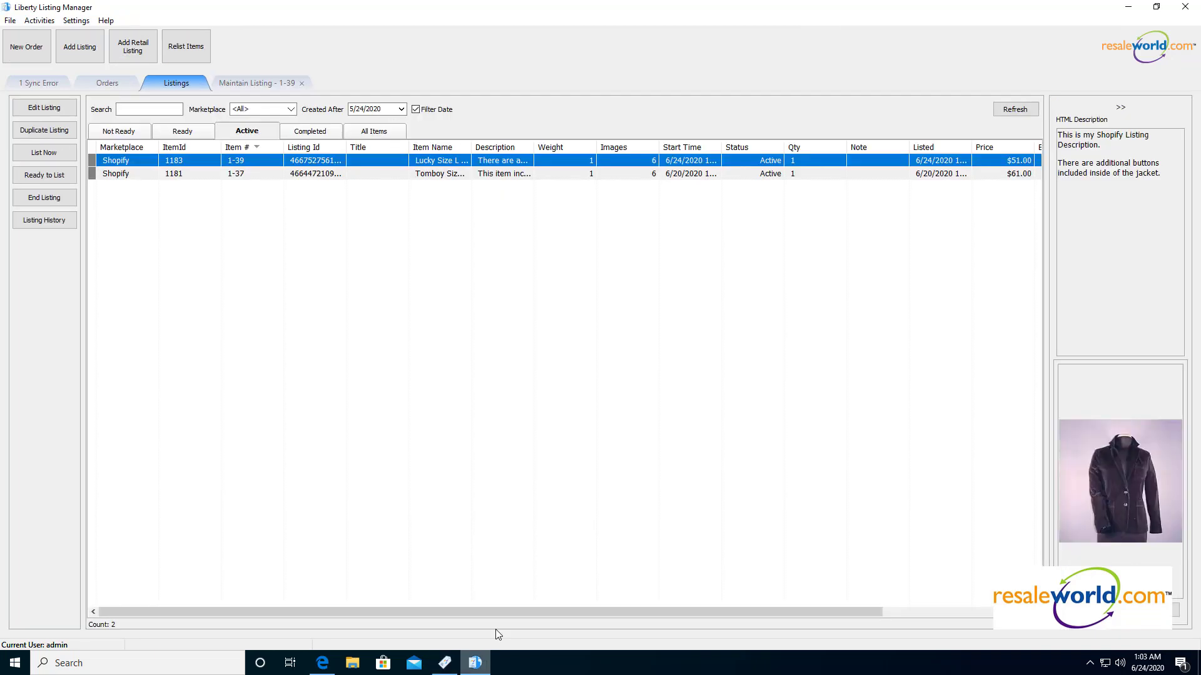
double_click(258, 164)
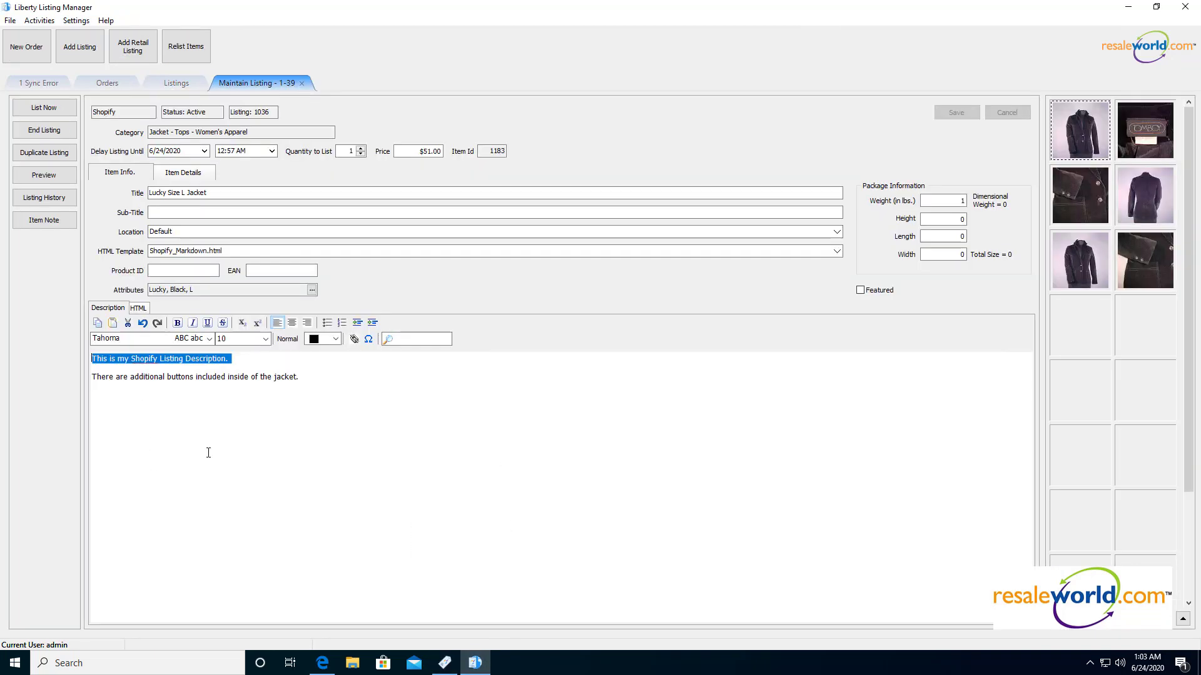
click(238, 368)
mouse_move(232, 359)
mouse_down()
mouse_move(90, 360)
mouse_move(230, 361)
mouse_up()
click(235, 360)
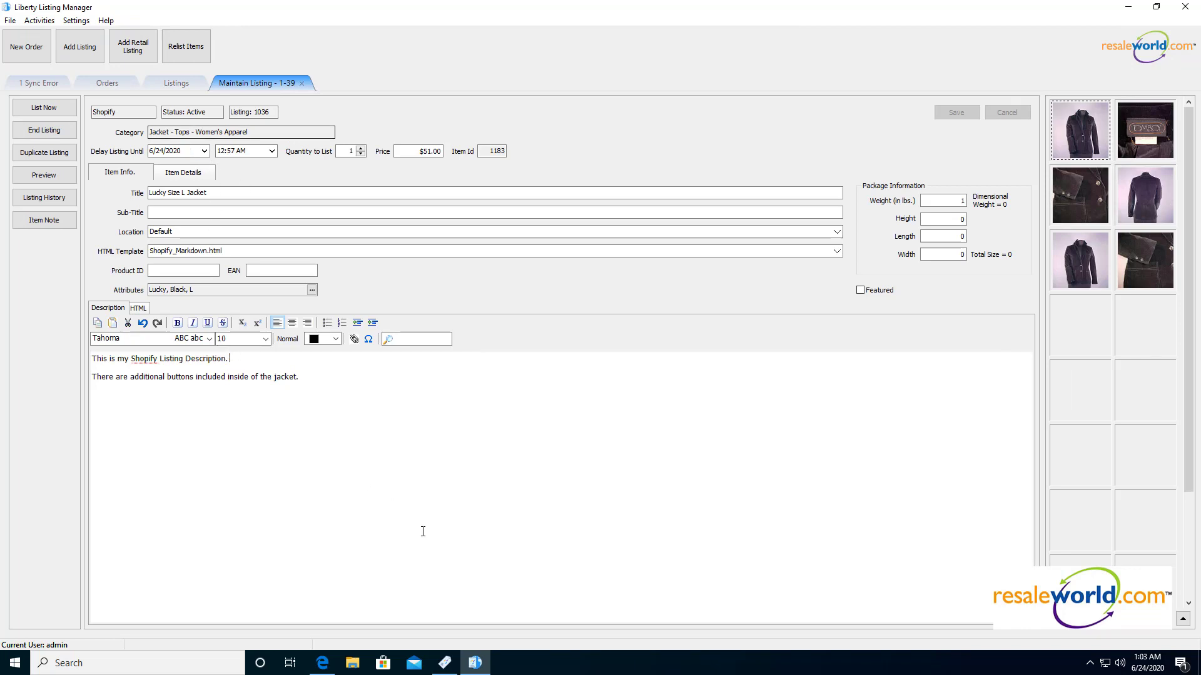
- Switch to the browser and examine the attributes, item details, retail price and sale price on the jacket's page
click(322, 662)
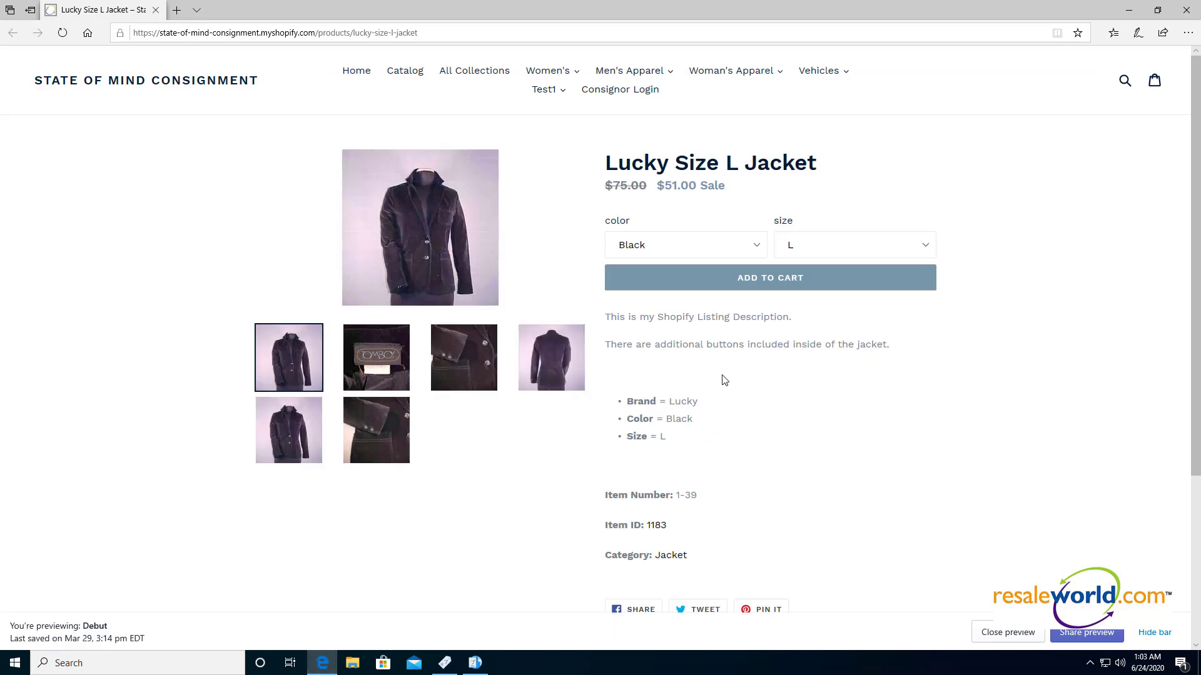
scroll(732, 475, down, 1)
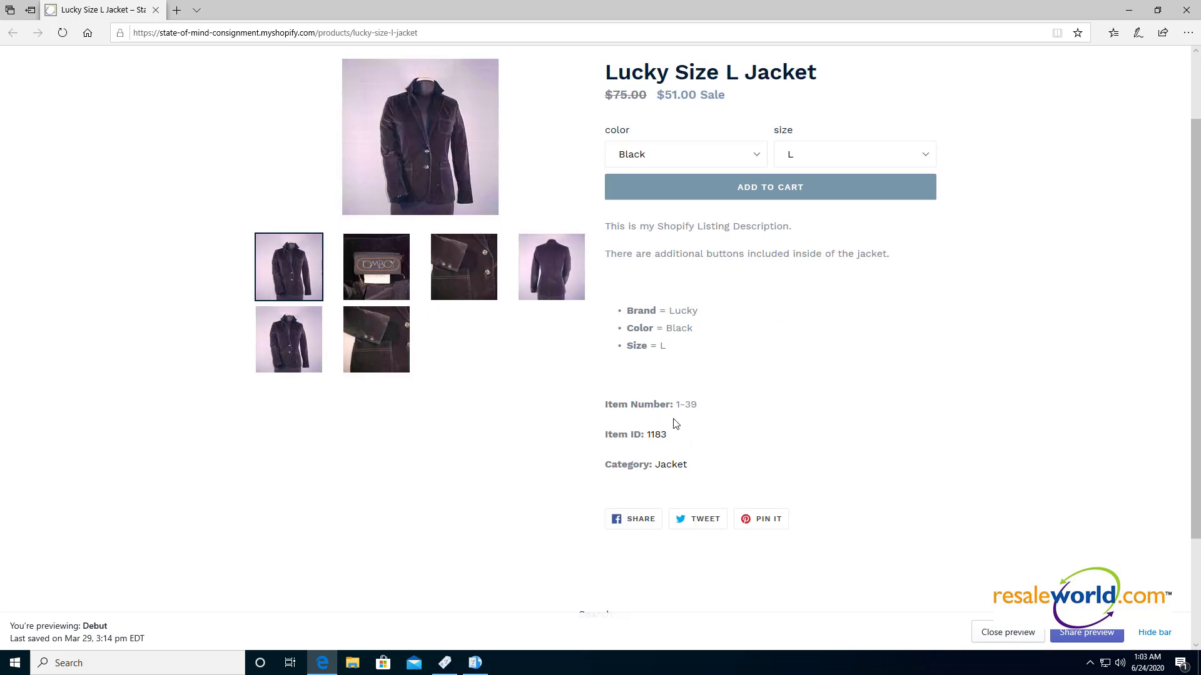
scroll(684, 436, up, 1)
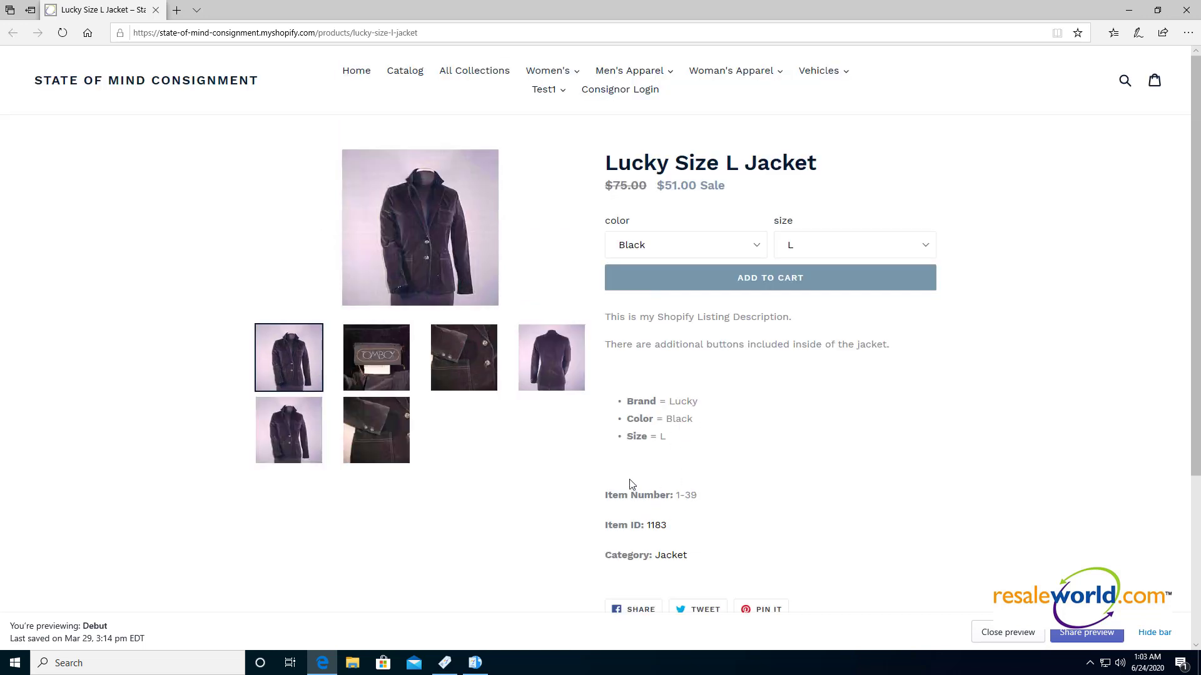
drag(727, 189, 601, 188)
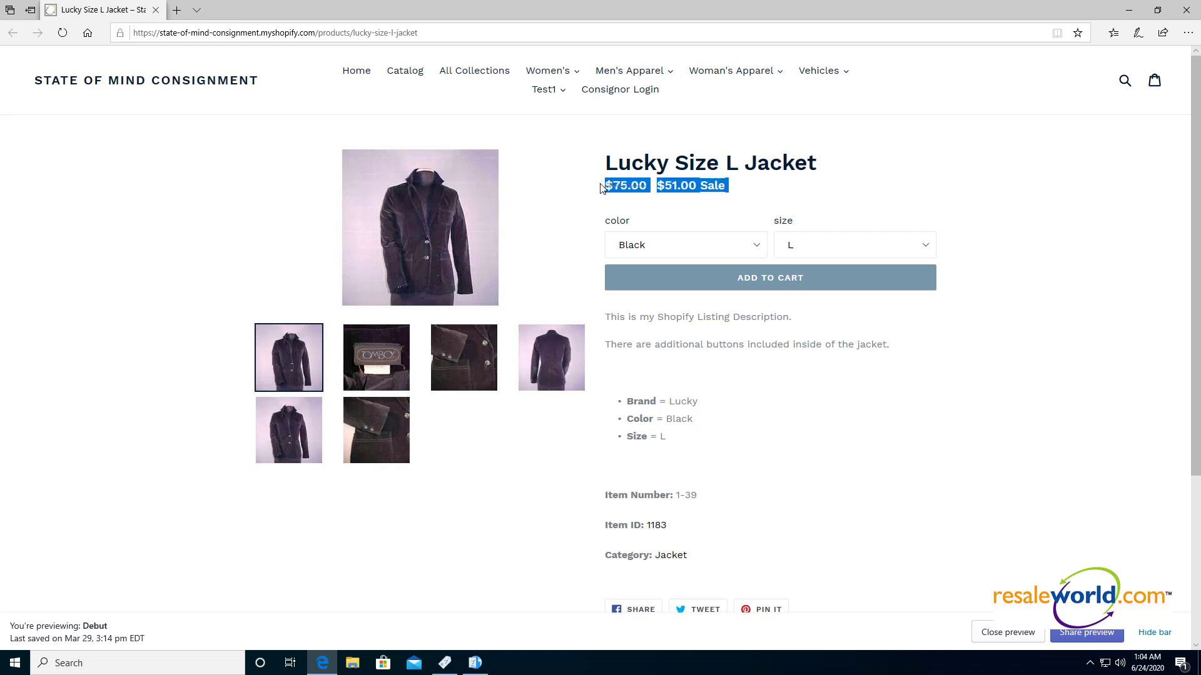
click(661, 186)
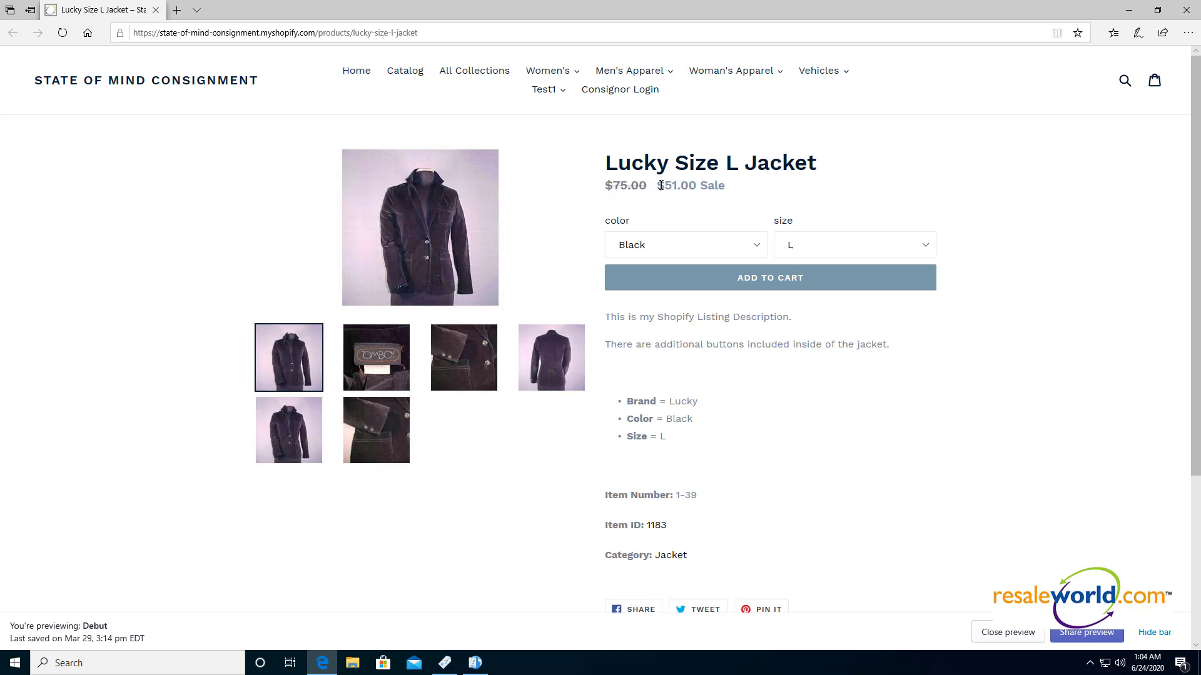
double_click(610, 188)
drag(728, 188, 664, 185)
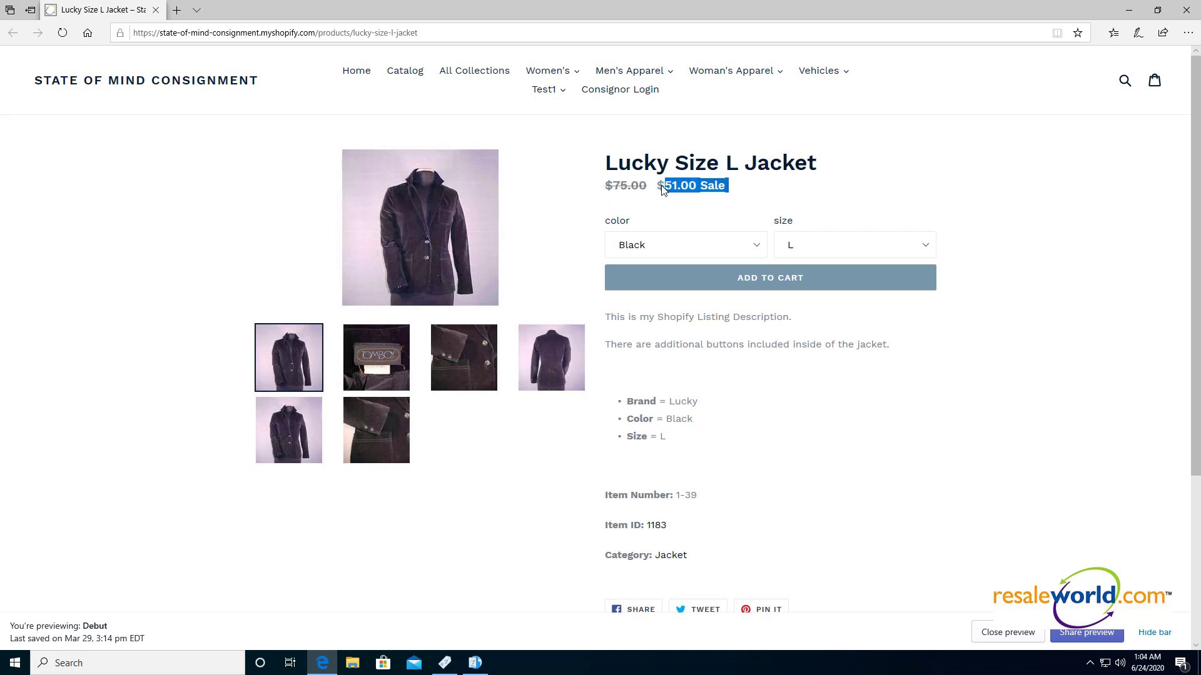
click(693, 192)
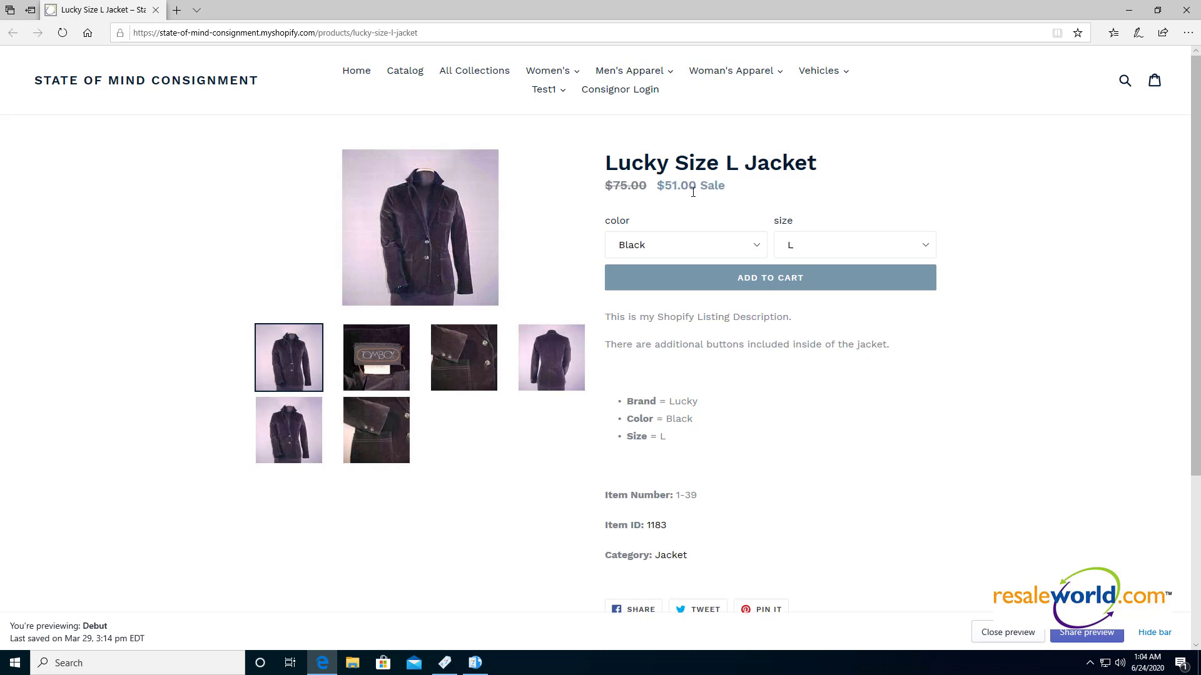